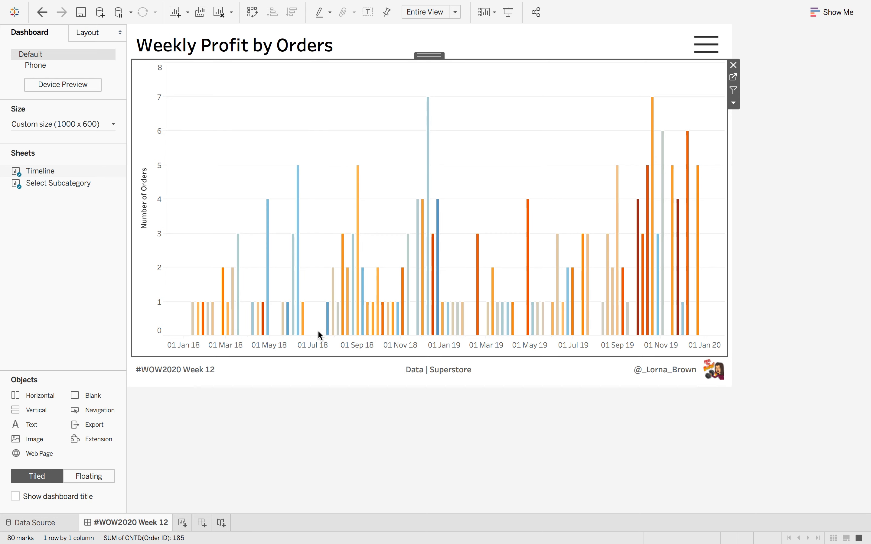
Step: Reveal the dashboard's hidden selection panel and set the Select Period parameter to Daily
left_click(708, 49, "alt")
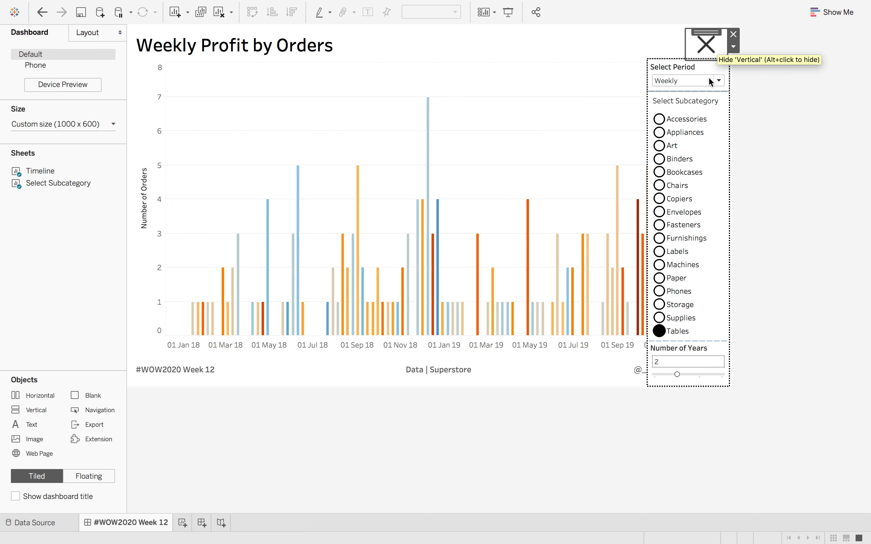
left_click(689, 82)
left_click(689, 113)
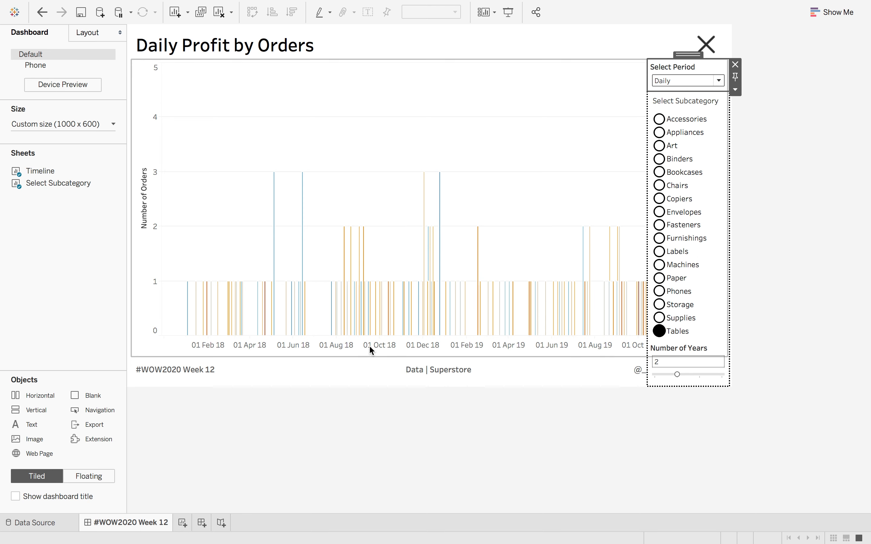
Step: Preview the daily timeline for the Phones subcategory, and switch the selection back to Tables
mouse_move(478, 231)
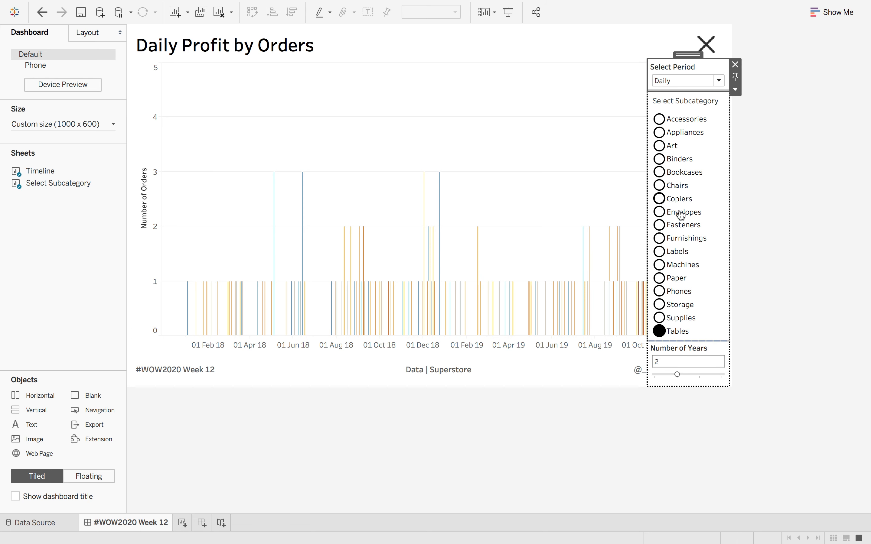
left_click(679, 294)
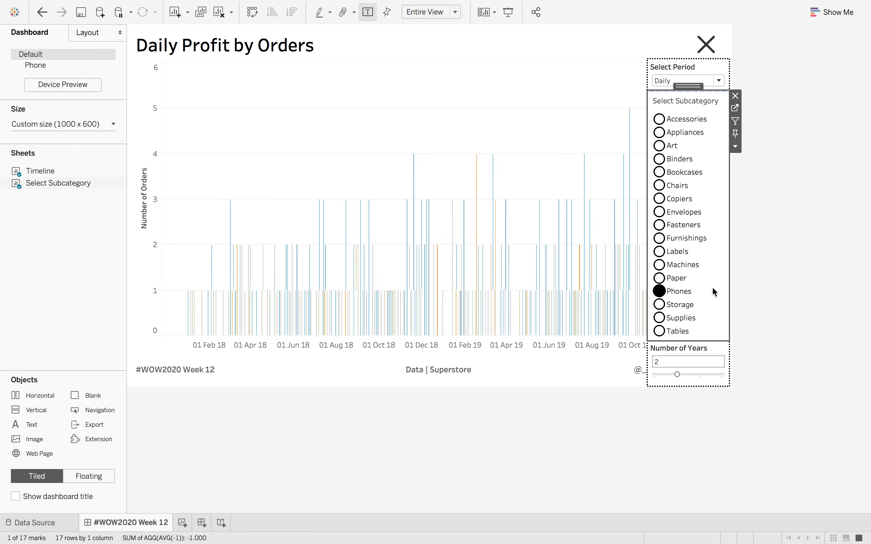
left_click(678, 333)
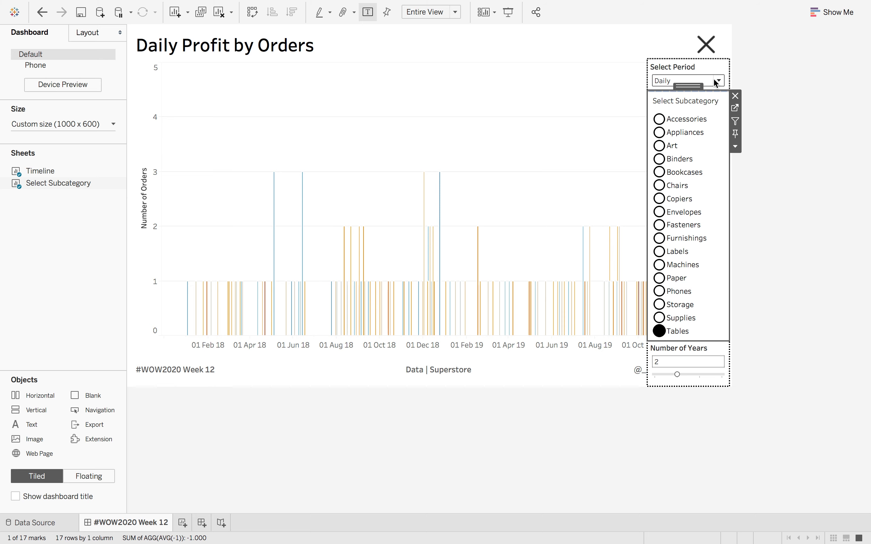
Step: Create a new worksheet and place Order Date on Columns as a continuous month
left_click(182, 524)
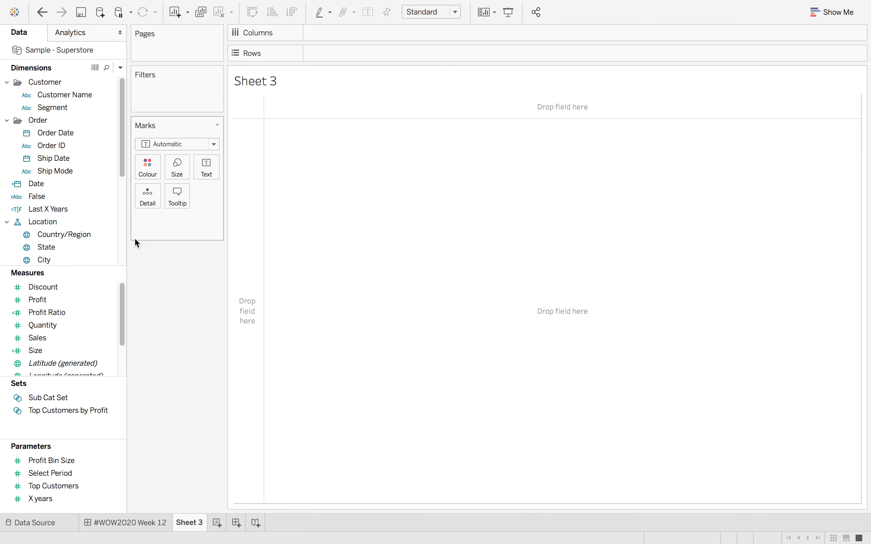
left_click(83, 134)
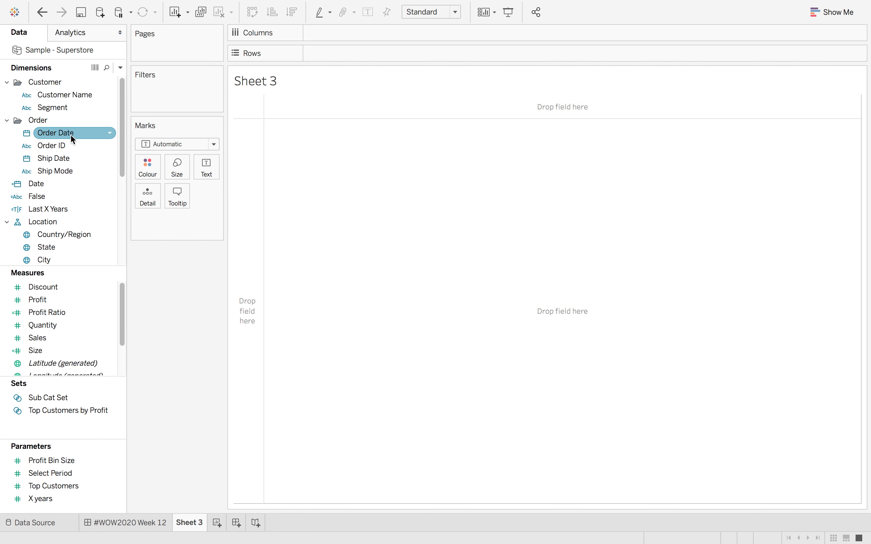
left_click_drag(71, 134, 358, 30)
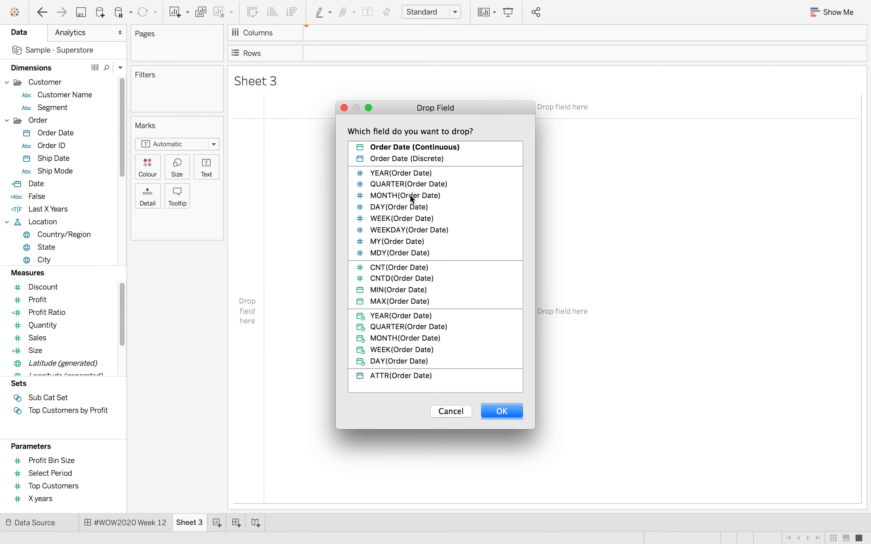
left_click(401, 339)
left_click(493, 412)
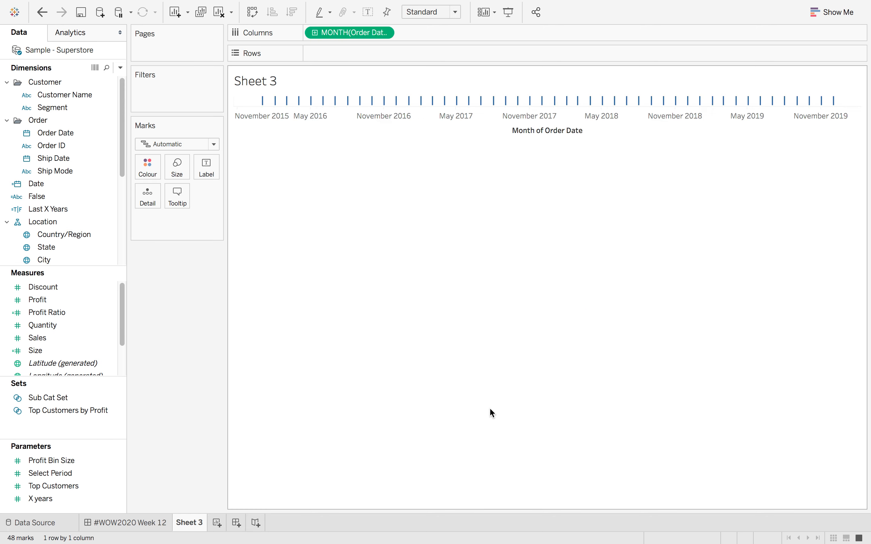
Step: Place Order ID on Rows as a distinct count, CNTD(Order ID)
left_click(68, 302)
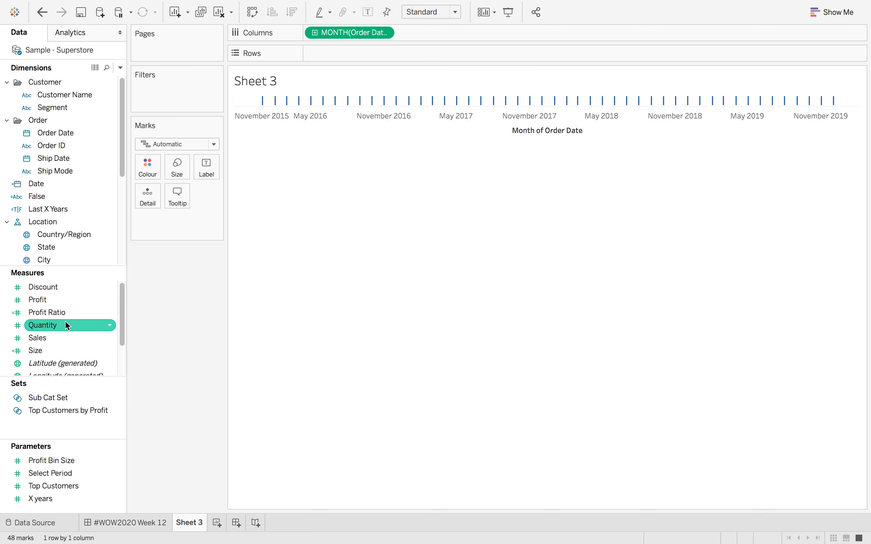
scroll(76, 302, "down", 3)
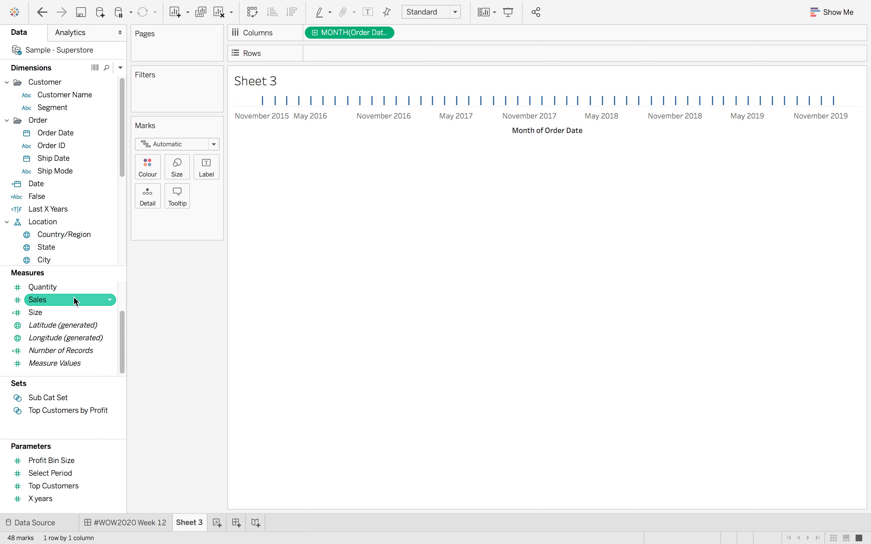
scroll(75, 302, "up", 3)
left_click_drag(57, 147, 341, 51)
left_click(411, 282)
left_click(501, 325)
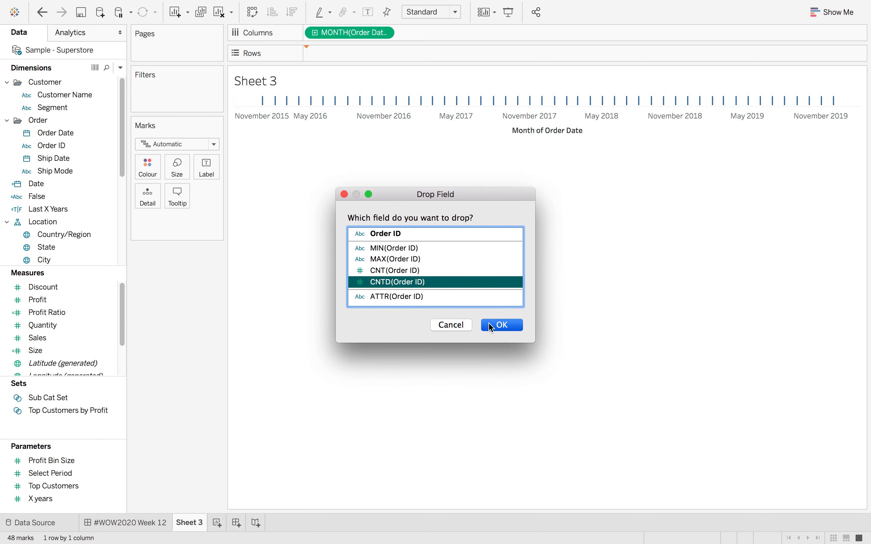
Step: Change the mark type to Bar and drill Order Date on Columns down to week level
left_click(182, 144)
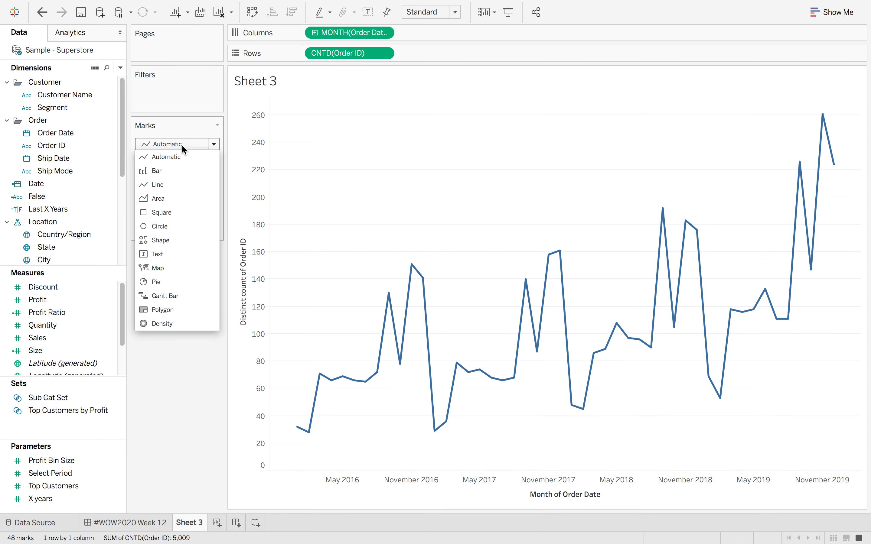
left_click(176, 169)
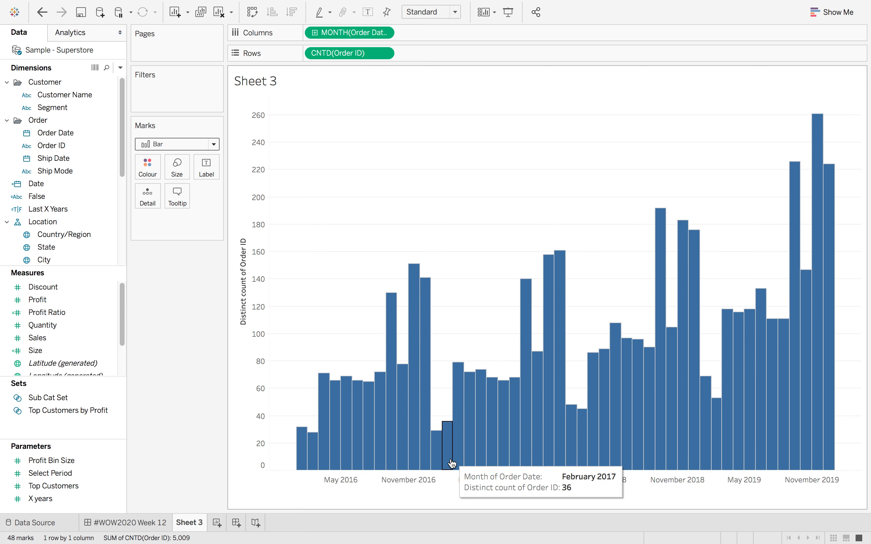
left_click(315, 32)
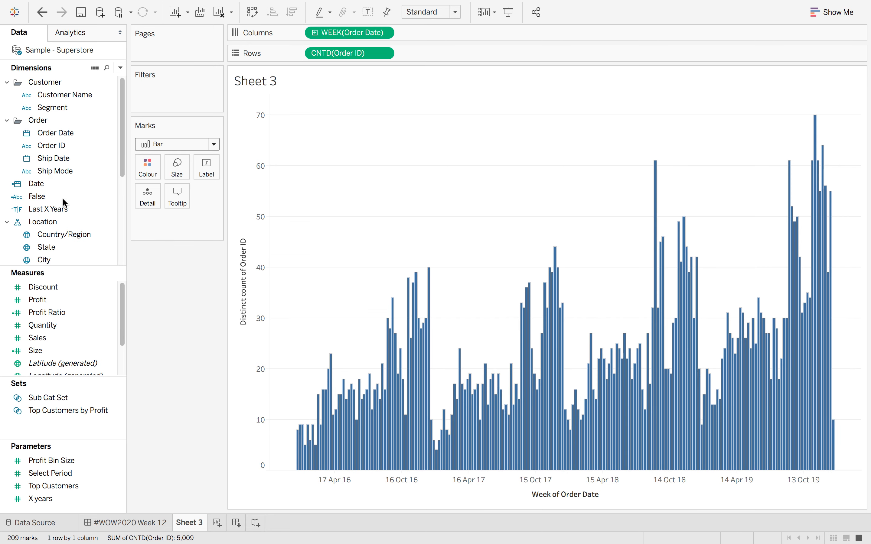
scroll(64, 218, "down", 3)
scroll(68, 223, "down", 1)
left_click_drag(74, 196, 172, 103)
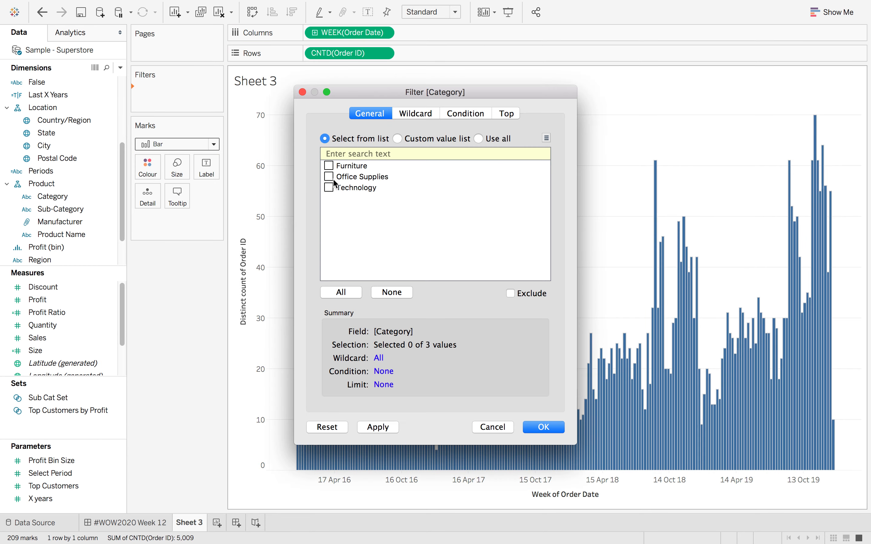
left_click(544, 429)
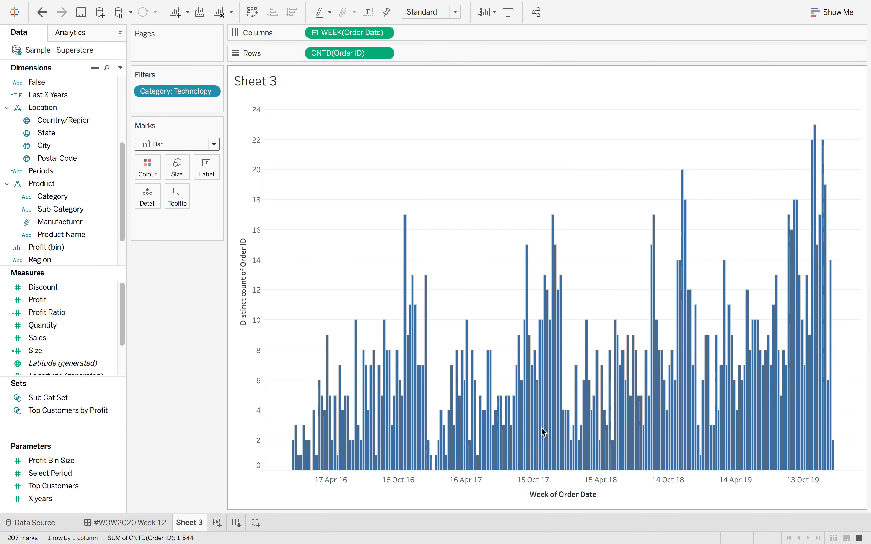
left_click(42, 15)
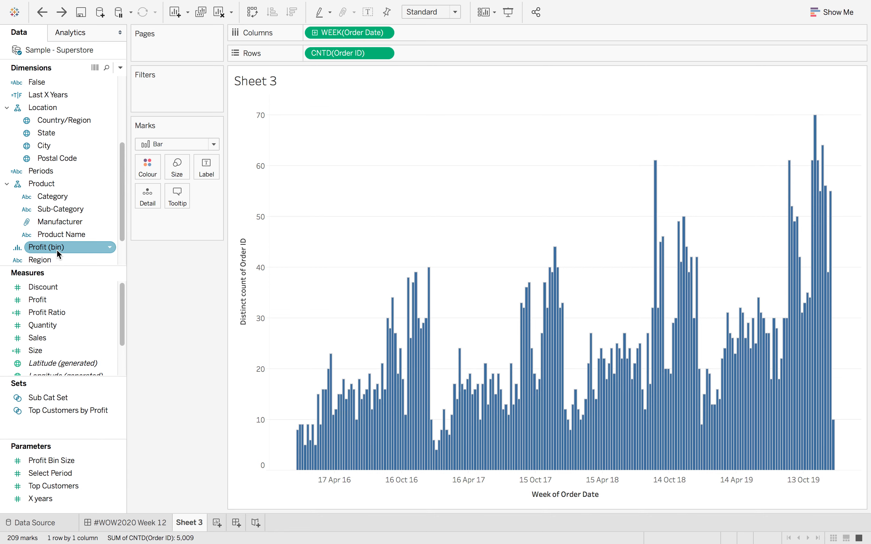
Step: Filter the sheet by Sub-Category, keeping only Copiers
scroll(57, 249, "down", 1)
left_click_drag(63, 174, 176, 103)
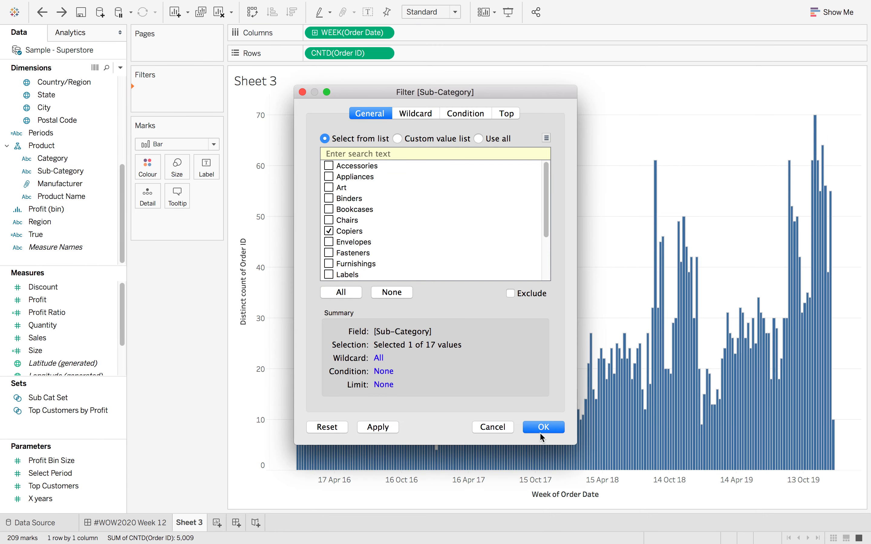
left_click(542, 436)
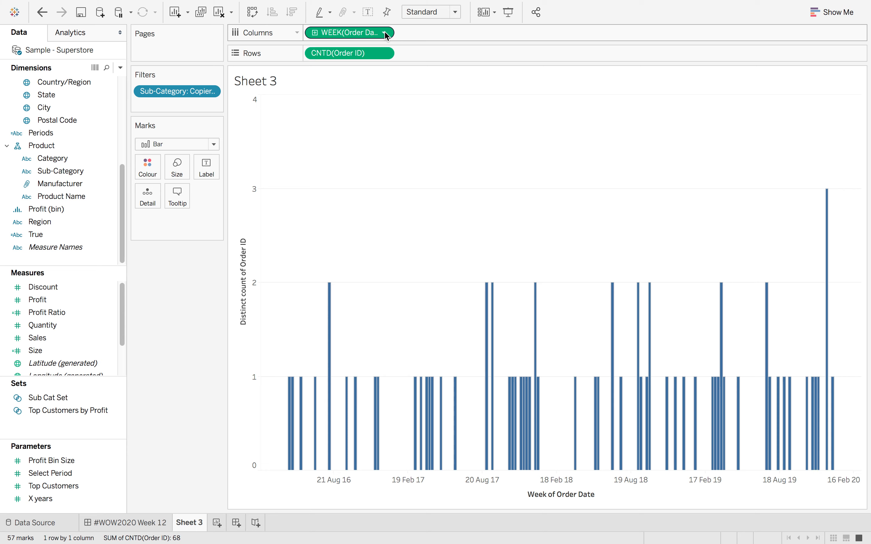
Step: Show the Select Period parameter control on the sheet and set it to Monthly
right_click(70, 478)
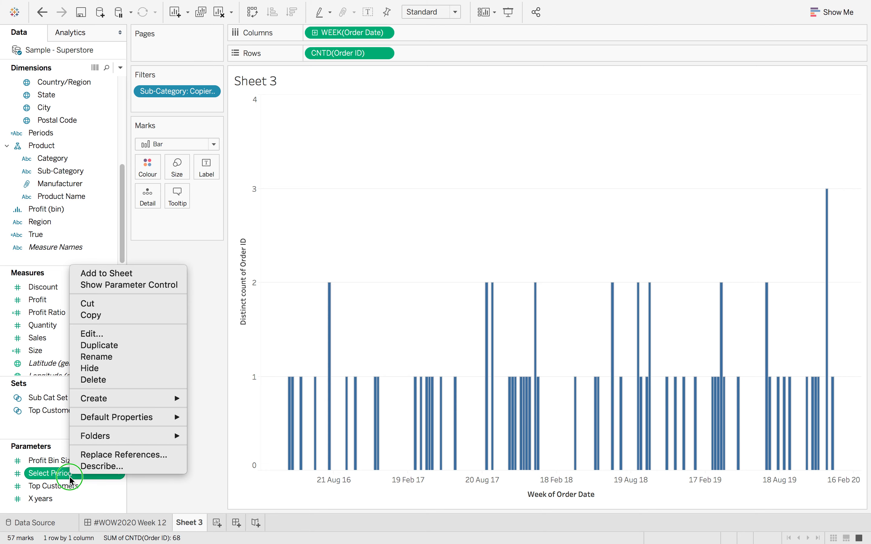
left_click(130, 285)
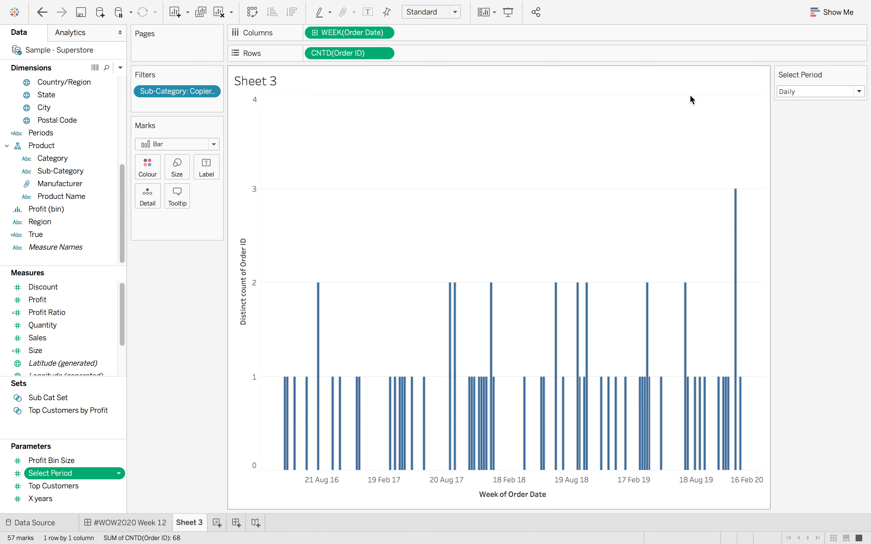
left_click(821, 90)
left_click(822, 104)
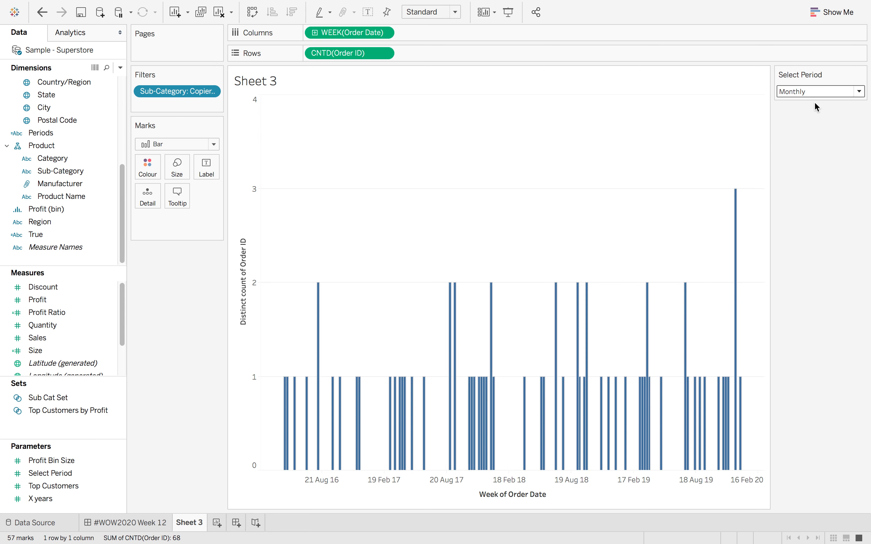
left_click(812, 92)
left_click(809, 90)
left_click(809, 90)
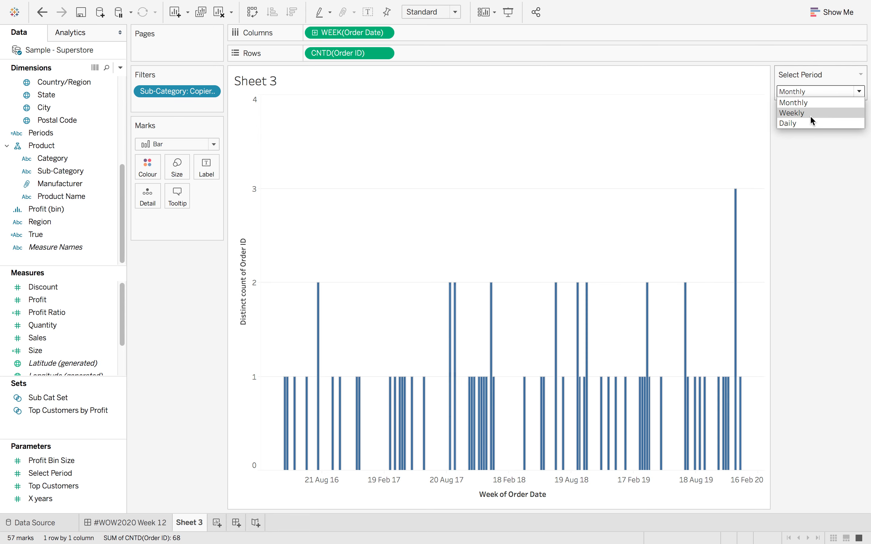
left_click(807, 88)
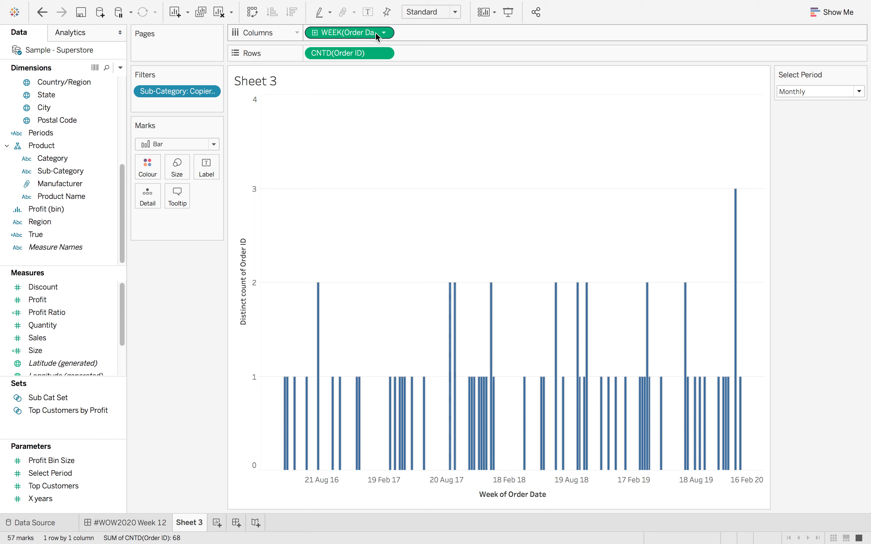
Step: Convert the week-level Order Date field on Columns from continuous to discrete
left_click(384, 34)
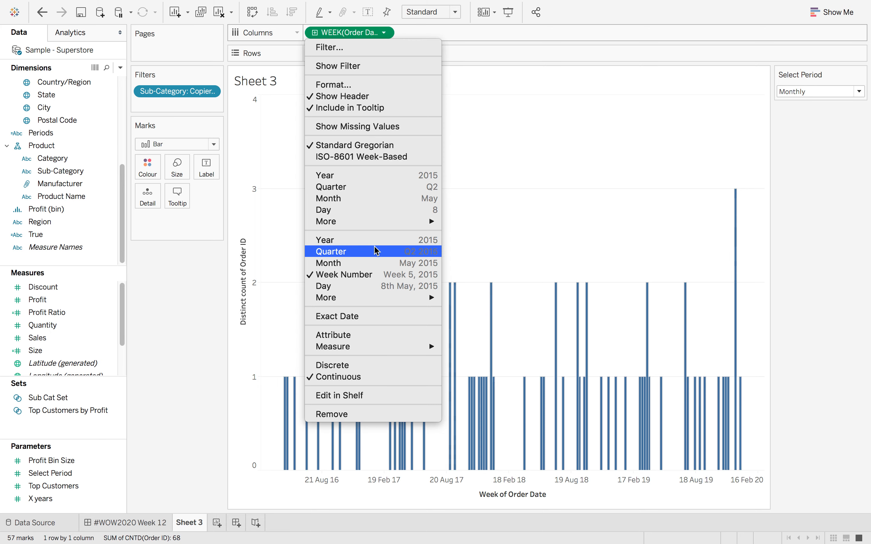
left_click(363, 366)
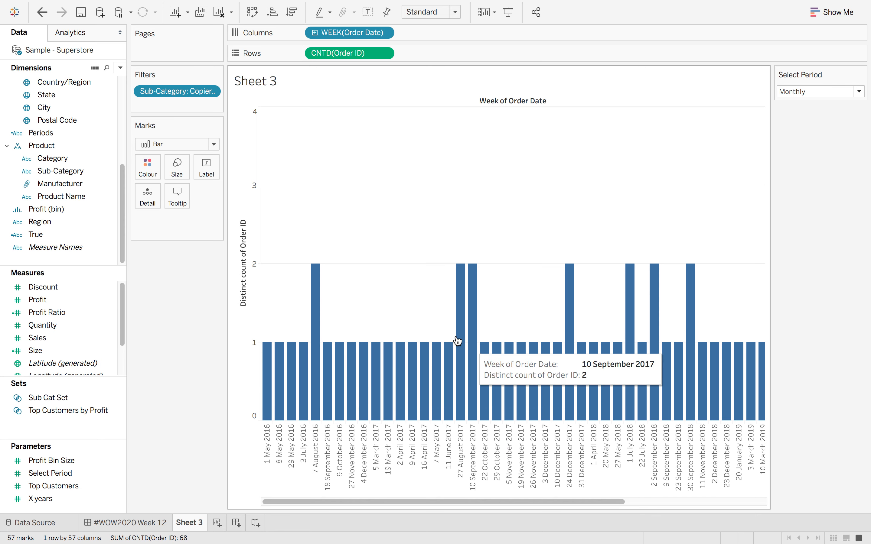
left_click_drag(415, 501, 350, 500)
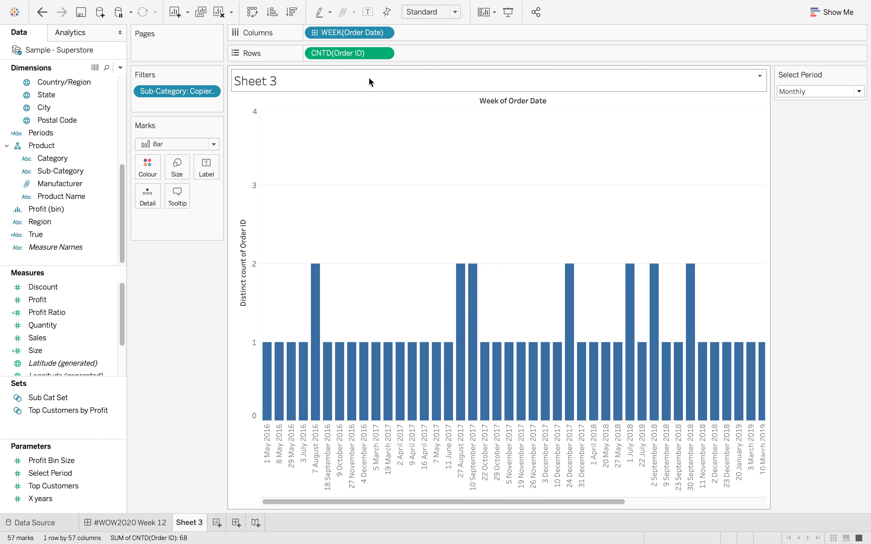
Step: Show missing values for the week-level Order Date field and fit the chart to Entire View
left_click(387, 33)
left_click(377, 148)
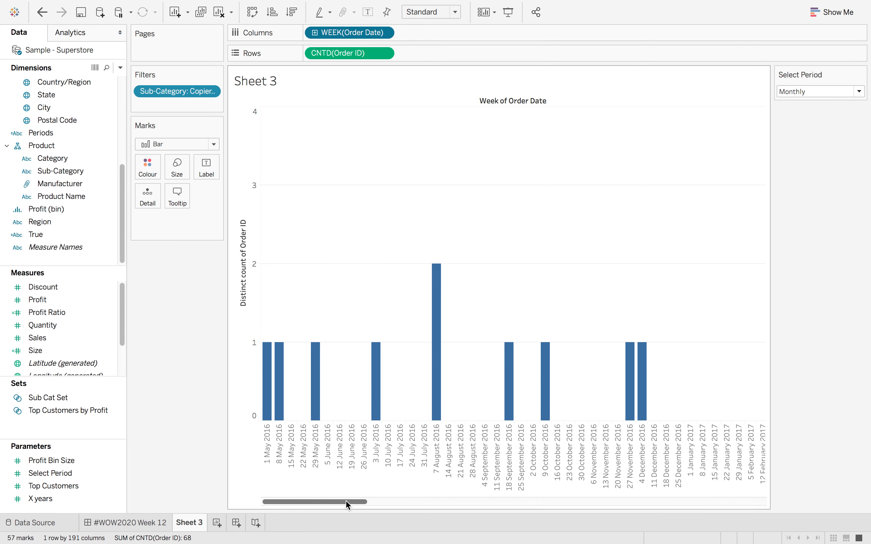
mouse_move(339, 503)
left_mouse_down()
mouse_move(400, 507)
mouse_move(337, 506)
left_mouse_up()
left_click(445, 16)
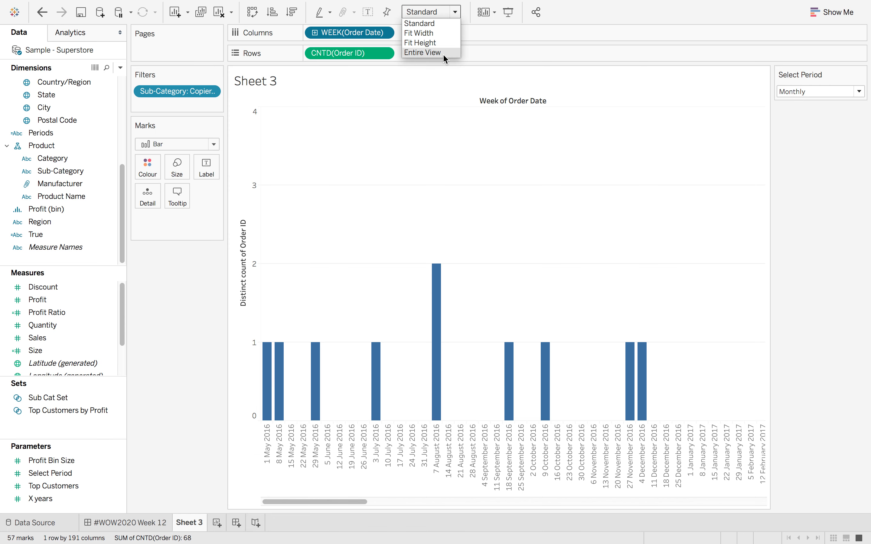
left_click(443, 55)
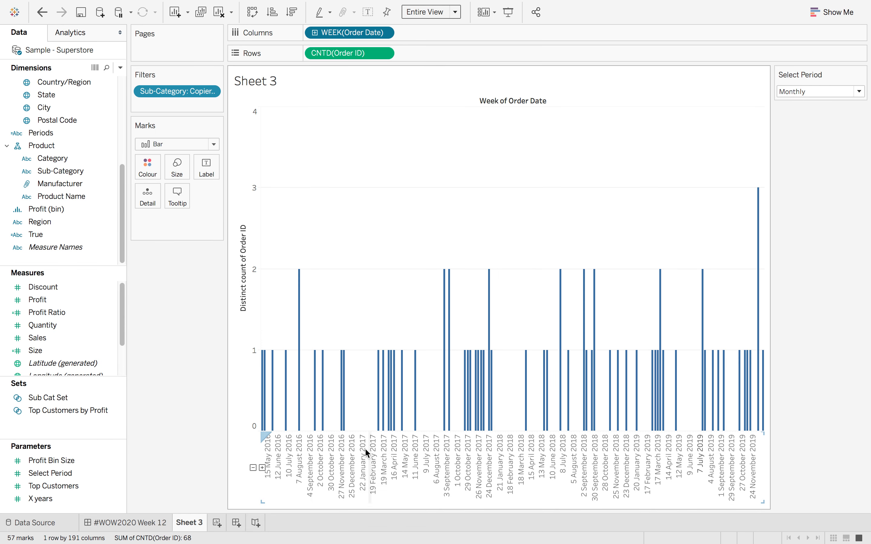
Step: Start a new calculated field named Date2
left_click(120, 67)
left_click(117, 80)
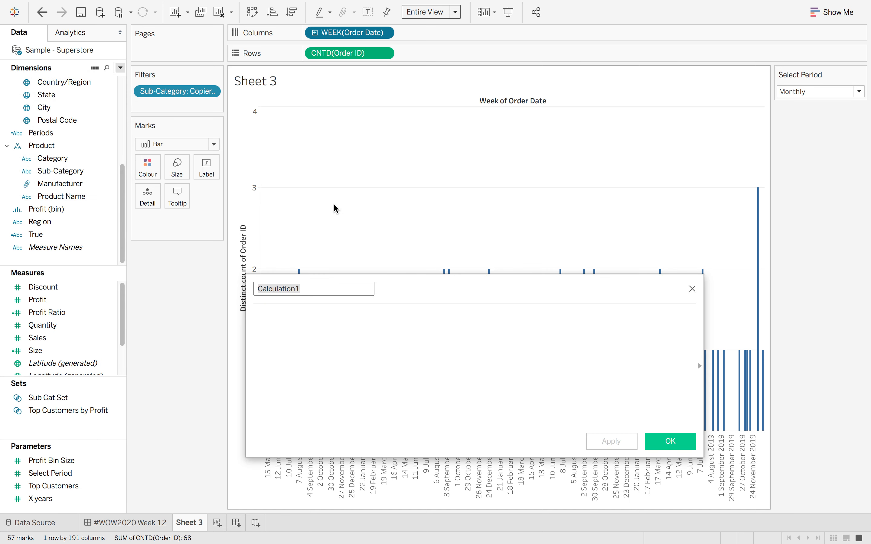
type("Date2")
left_click(390, 328)
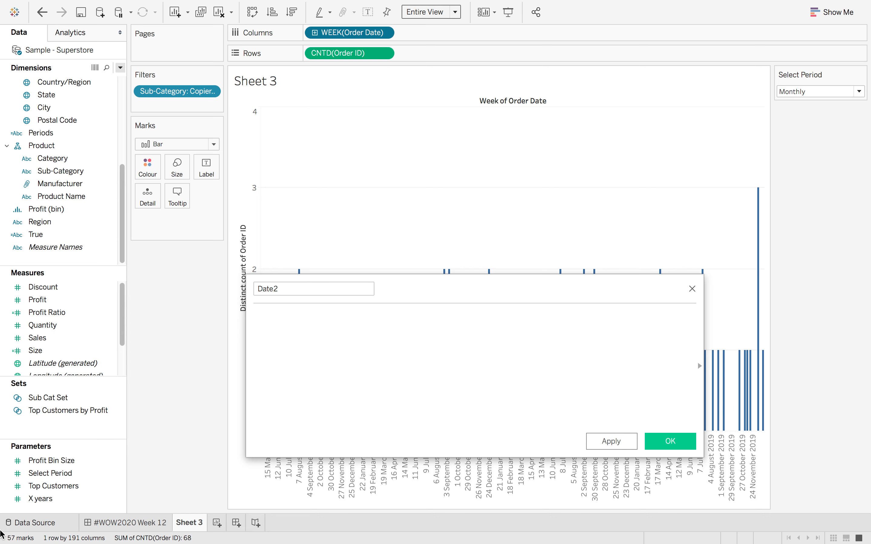
Step: Review the values and display names defined in the Select Period parameter, leaving its settings as they are
right_click(58, 473)
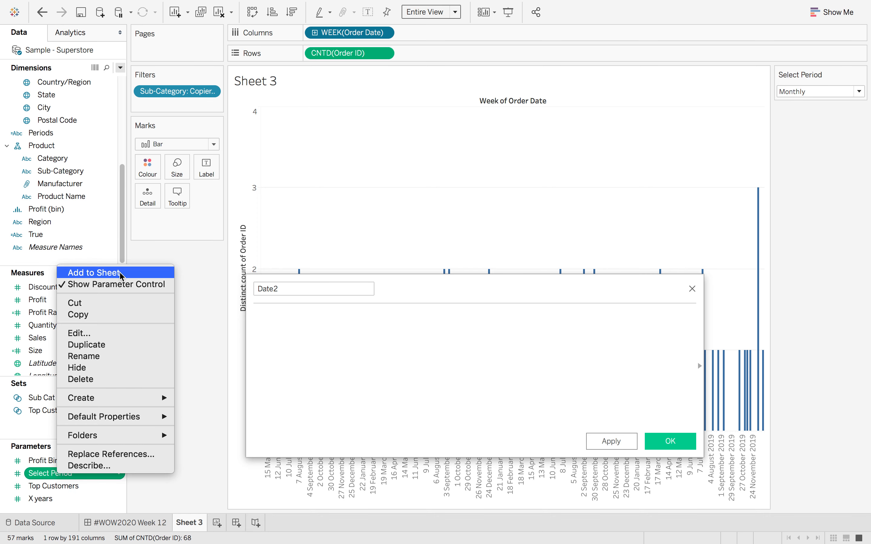
left_click(121, 333)
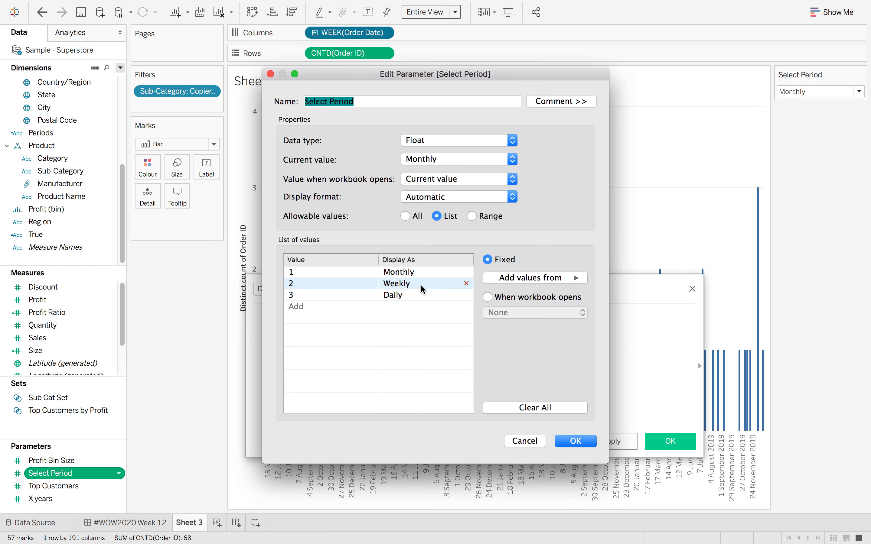
left_click(270, 74)
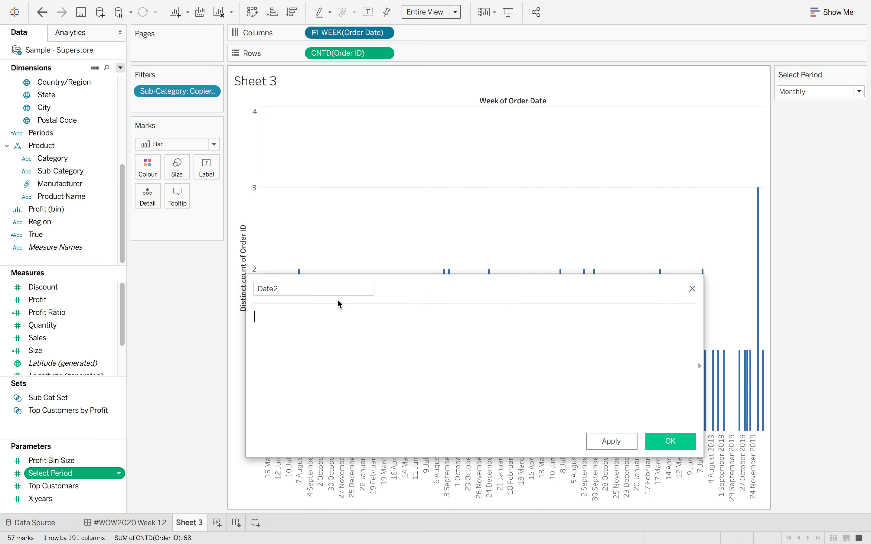
Step: Begin the Date2 formula with CASE [Select Period]
type("CASE ")
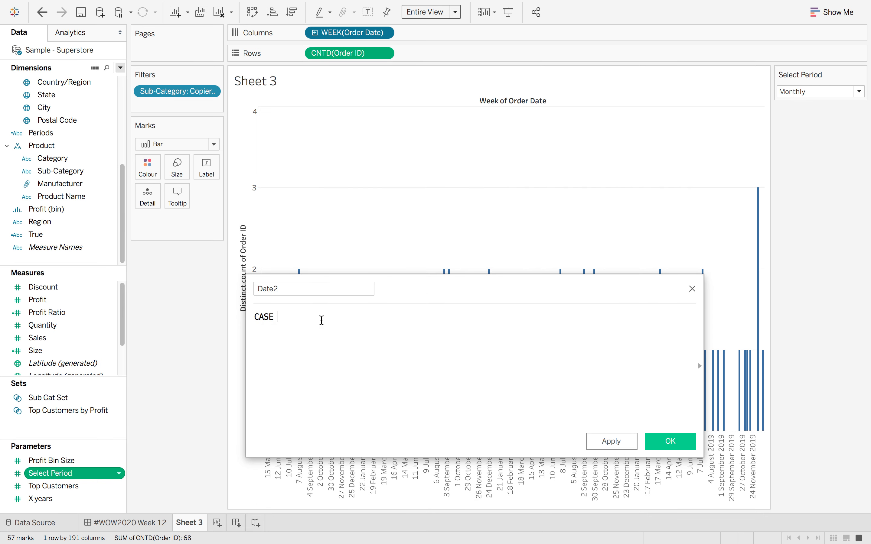
type("sel")
key("Return")
key("Return")
Step: Add the branch WHEN 1 THEN DATETRUNC('month', [Order Date]), reusing the month-level Order Date field from Columns
type("W")
key("Return")
key("BackSpace")
key("BackSpace")
key("BackSpace")
key("BackSpace")
key("Delete")
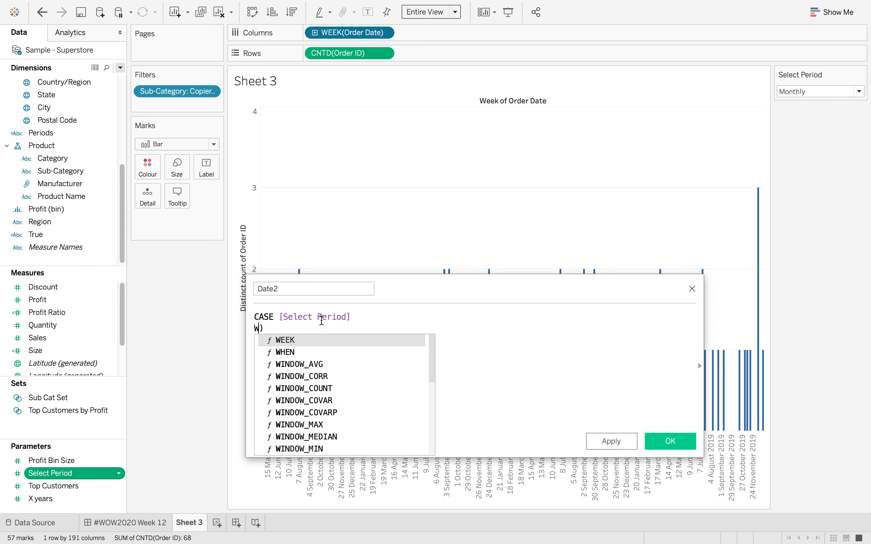
key("Down")
key("Return")
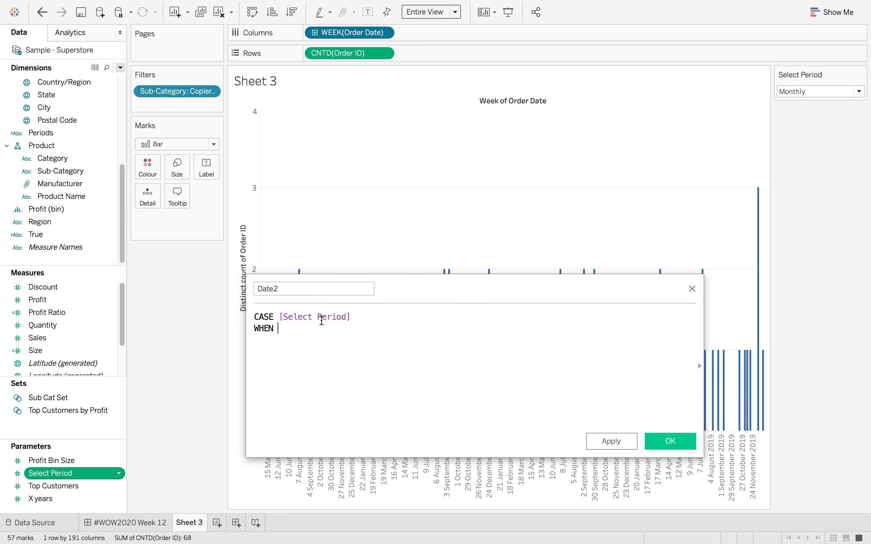
type("1 THEN")
left_click(384, 39)
left_click(346, 287)
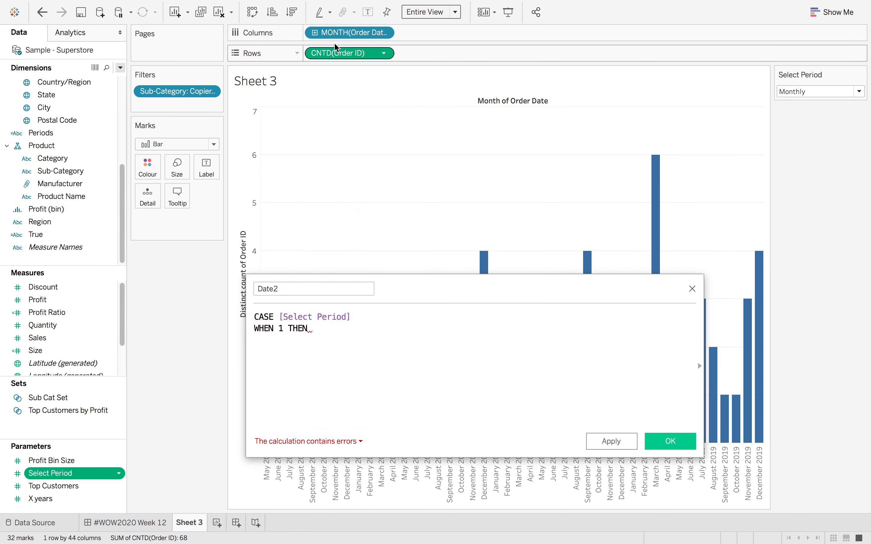
left_click_drag(338, 33, 342, 345)
left_click(509, 329)
key("Return")
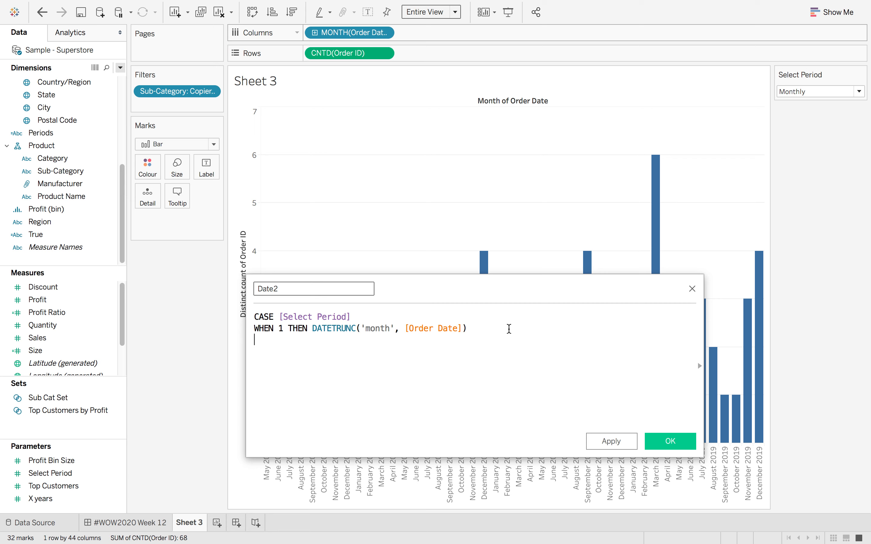
Step: Add the branch WHEN 2 THEN DATETRUNC('week', [Order Date]), reusing the week-level Order Date field from Columns
type("WE")
key("BackSpace")
type("H")
key("Return")
type("2 THE")
key("Return")
left_click(314, 33)
left_click_drag(346, 36, 355, 351)
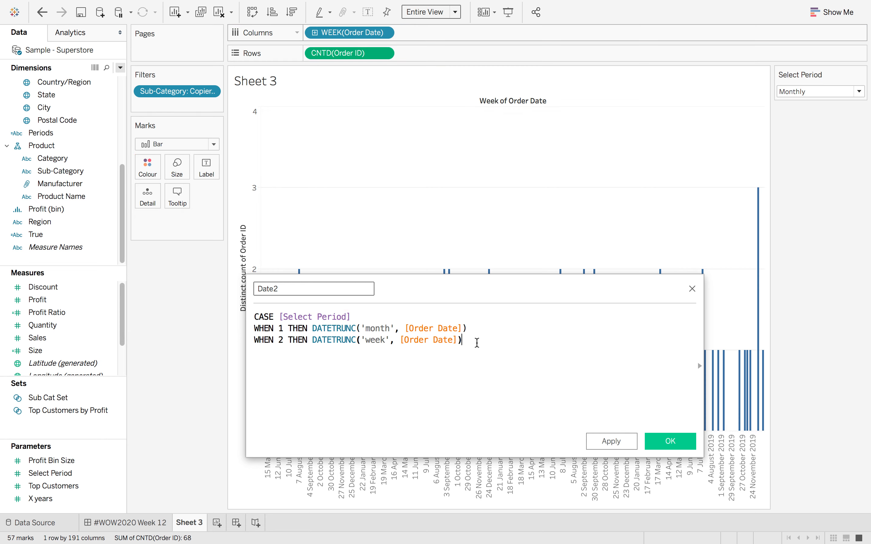
Step: Add the branch WHEN 3 THEN DATETRUNC('day', [Order Date]), reusing the day-level Order Date field from Columns
key("Return")
type("WHEN 3 THEN")
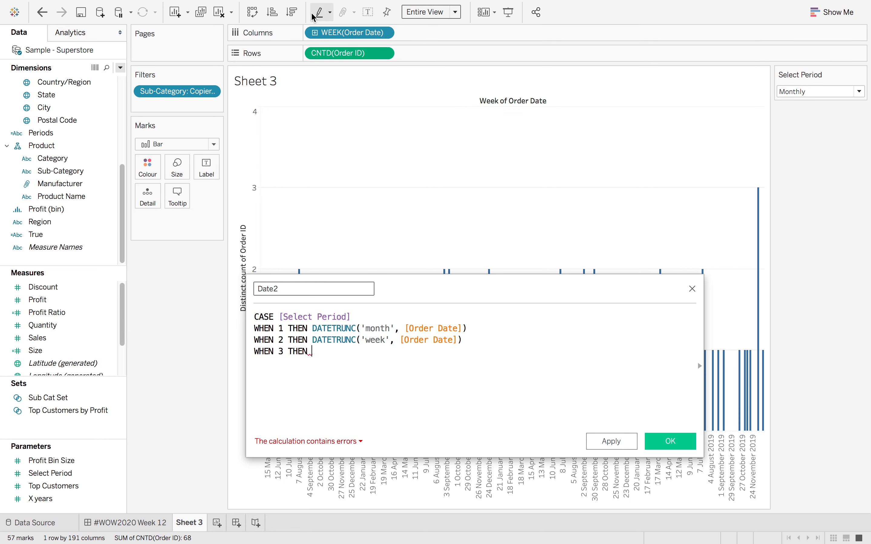
left_click(314, 32)
mouse_move(338, 33)
left_mouse_down()
mouse_move(339, 371)
mouse_move(317, 371)
mouse_move(352, 356)
left_mouse_up()
Step: Close the CASE statement with END and save the Date2 calculation
key("Return")
type("END")
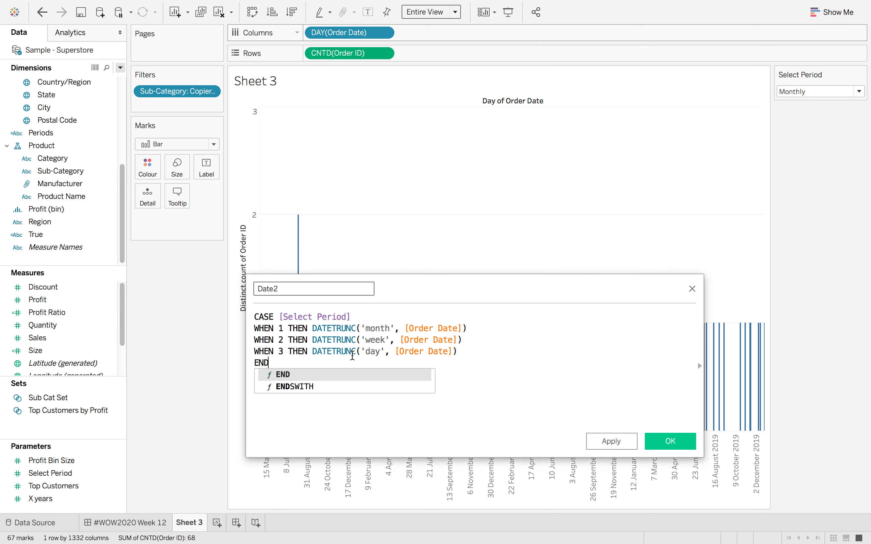
key("Return")
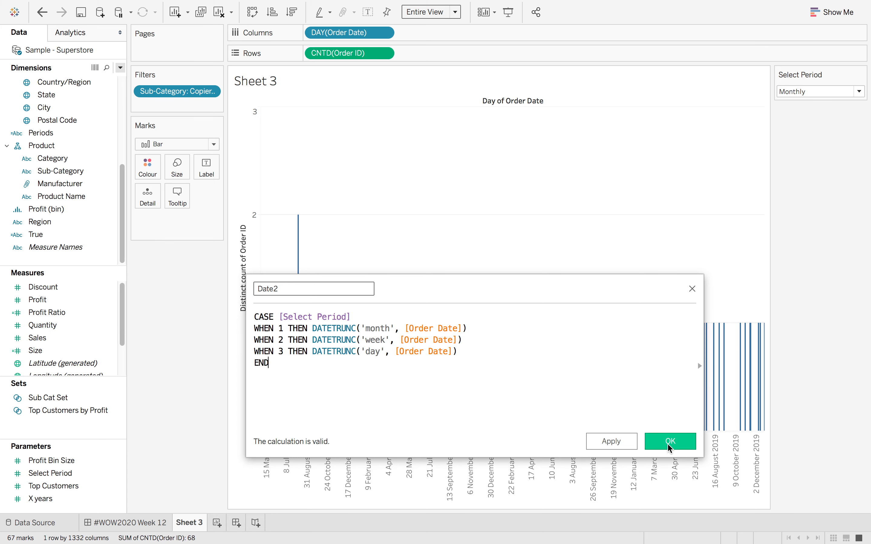
left_click(669, 441)
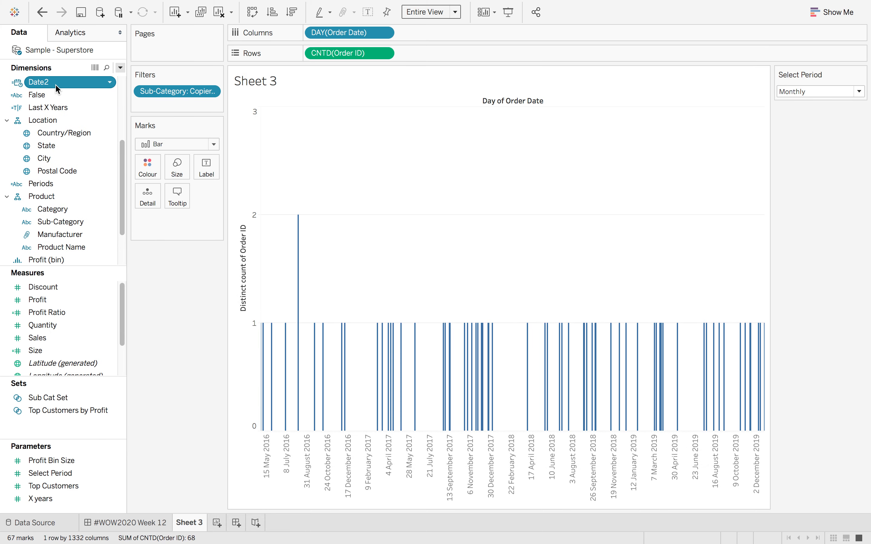
Step: Replace the day-level Order Date on Columns with discrete Date2 and change Date2's data type to Date
left_click_drag(53, 84, 338, 34)
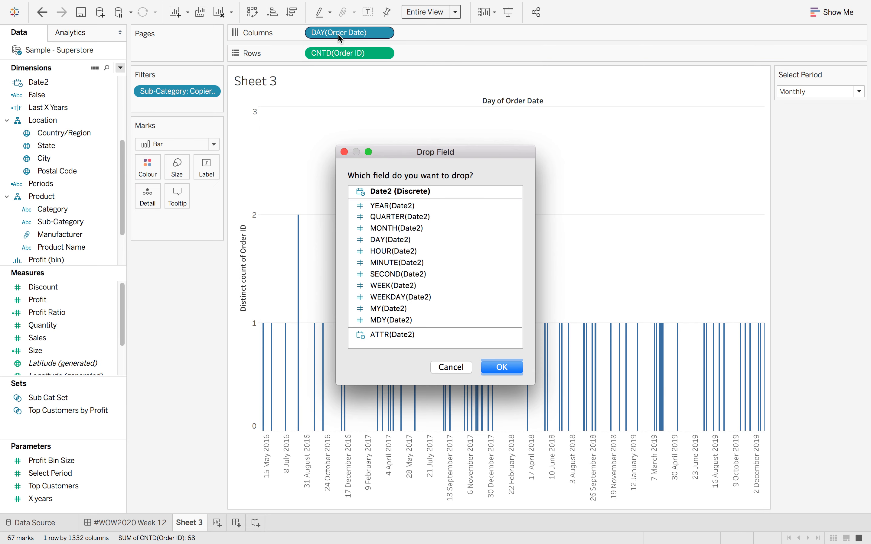
left_click(421, 195)
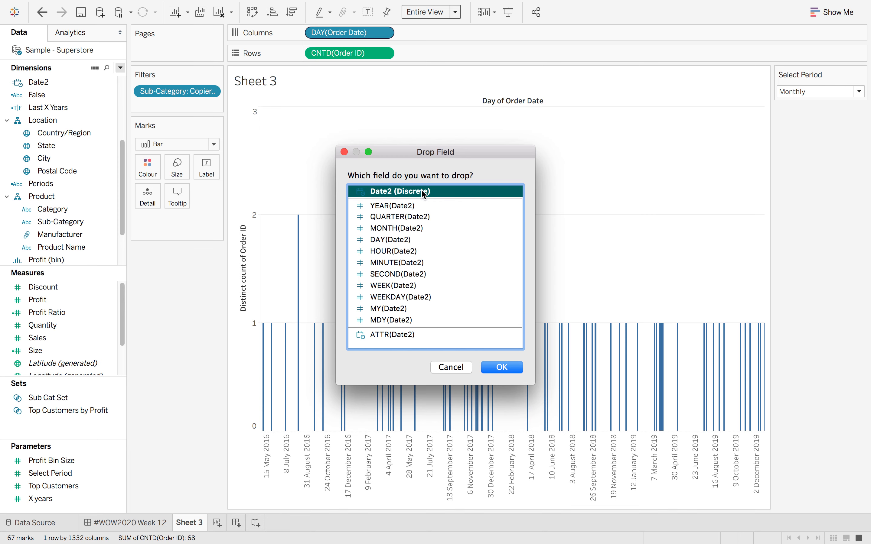
left_click(516, 372)
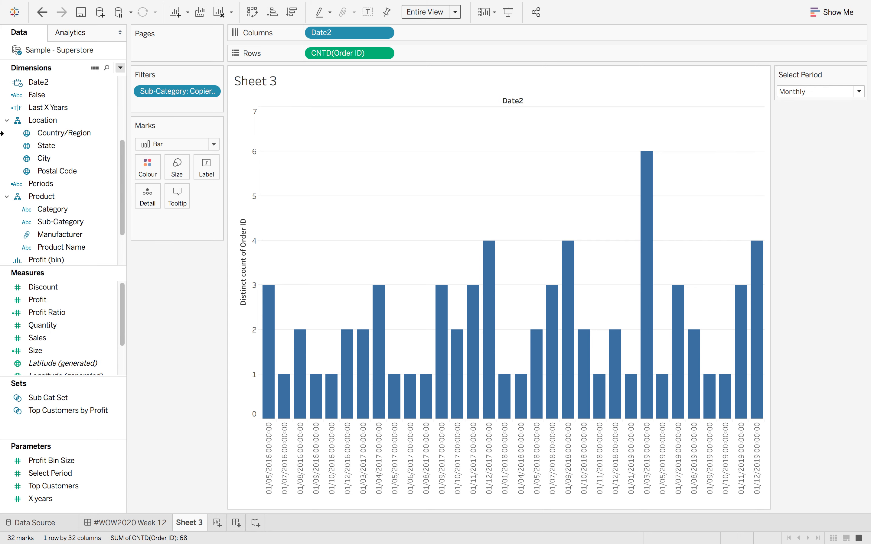
left_click(16, 83)
left_click(35, 133)
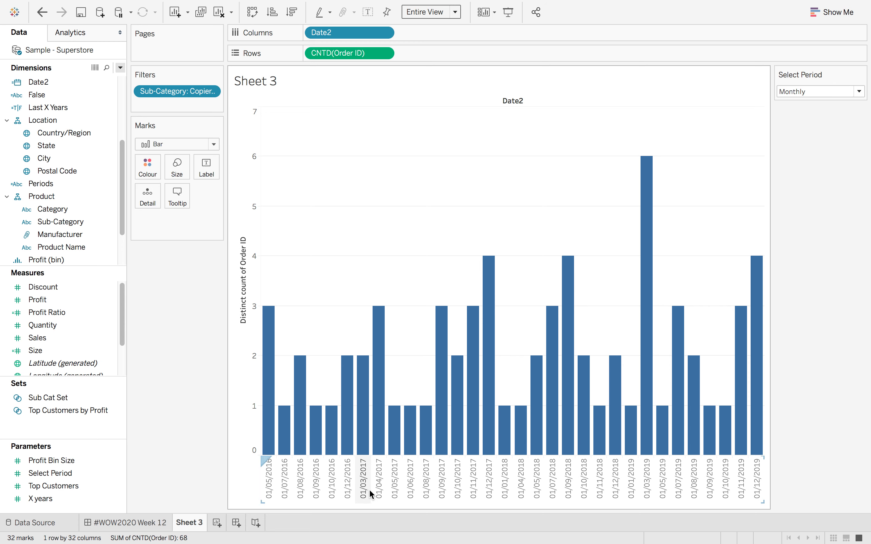
Step: Set the Select Period parameter to Weekly and show missing values for Date2 on Columns
left_click(837, 90)
left_click(825, 115)
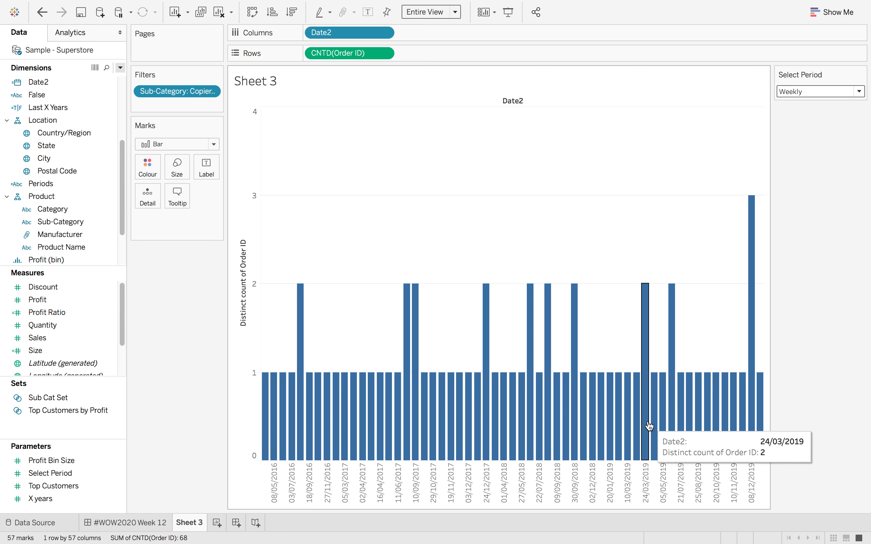
left_click(384, 33)
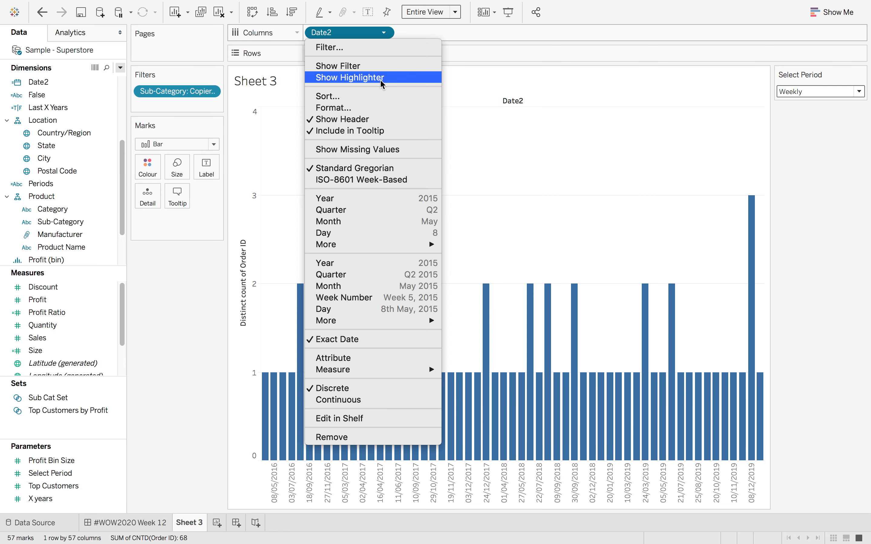
left_click(382, 148)
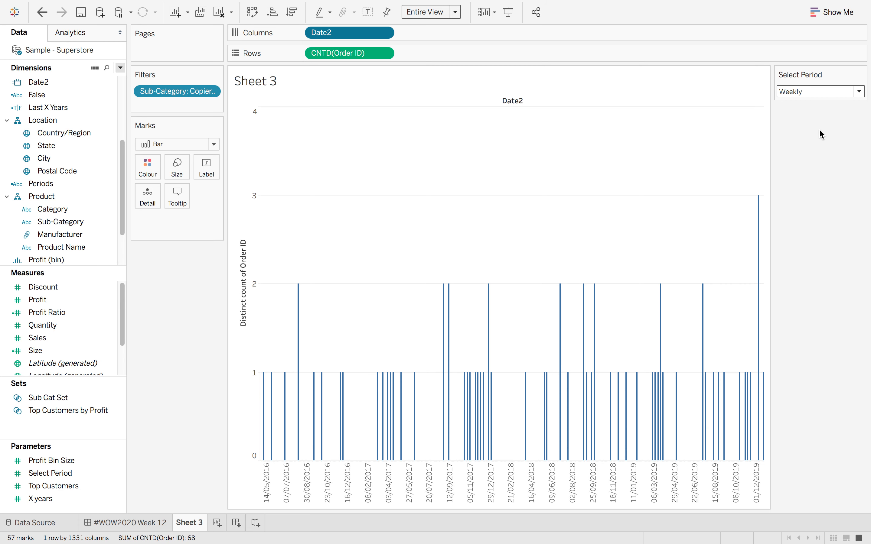
Step: Set the Select Period parameter to Daily and change the chart's fit to Fit Height
left_click(827, 92)
left_click(824, 128)
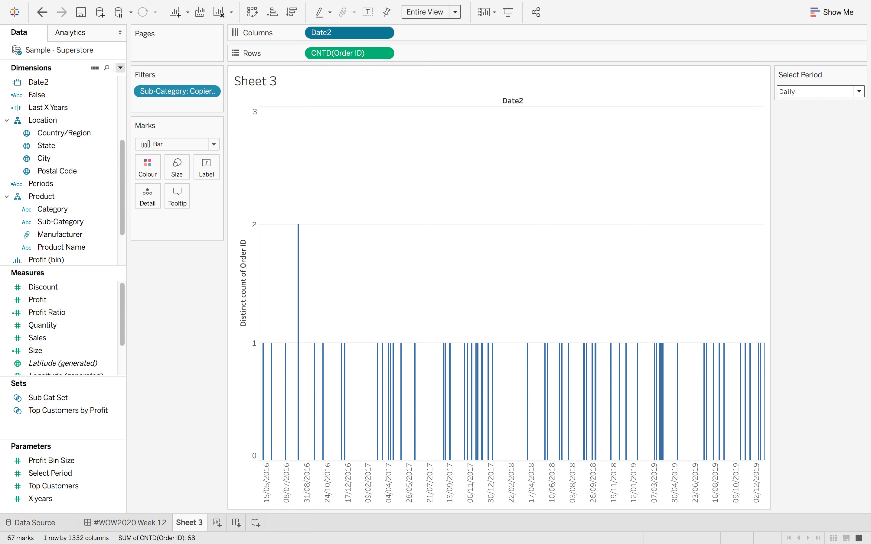
left_click(429, 16)
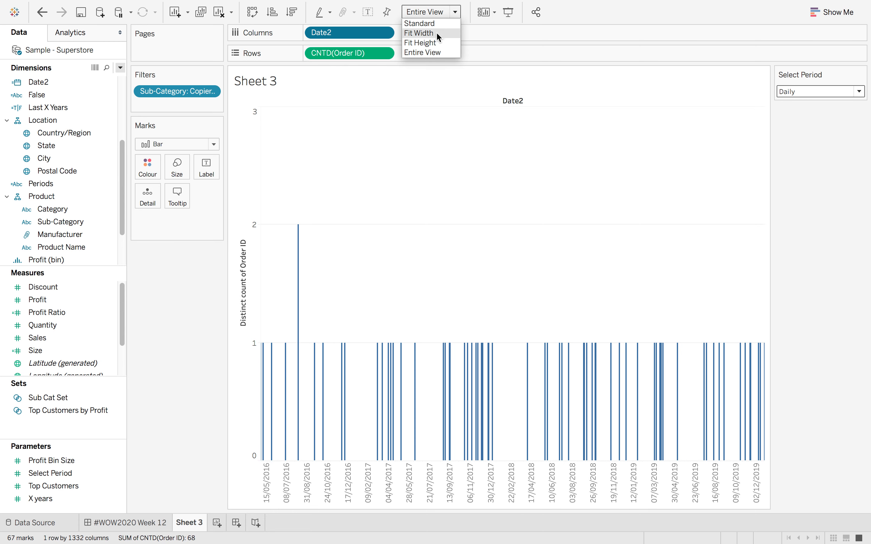
left_click(420, 43)
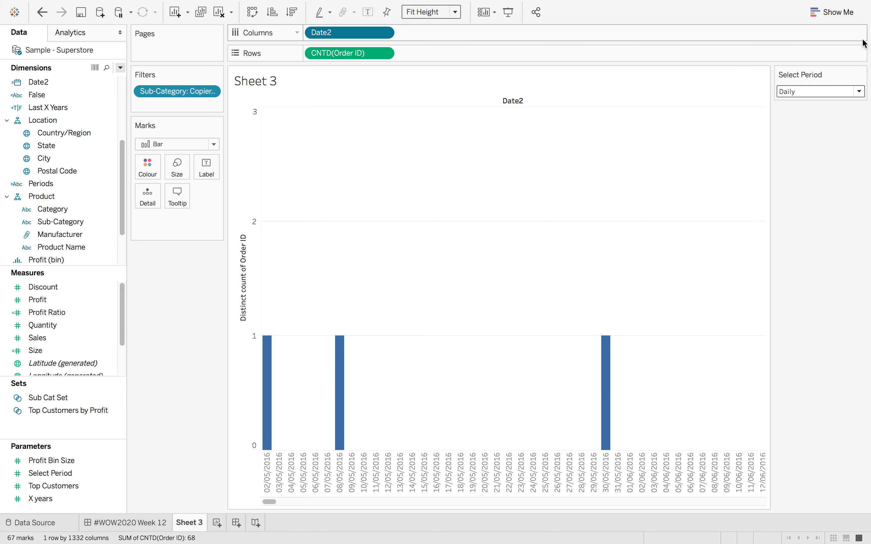
Step: Switch the Select Period parameter to Weekly and convert Date2 on Columns to continuous
left_click(824, 92)
left_click(821, 114)
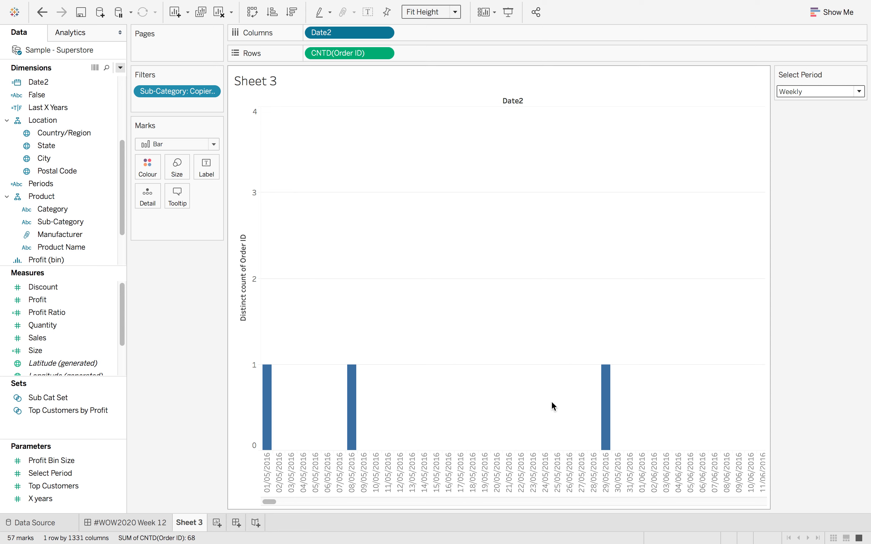
left_click(383, 33)
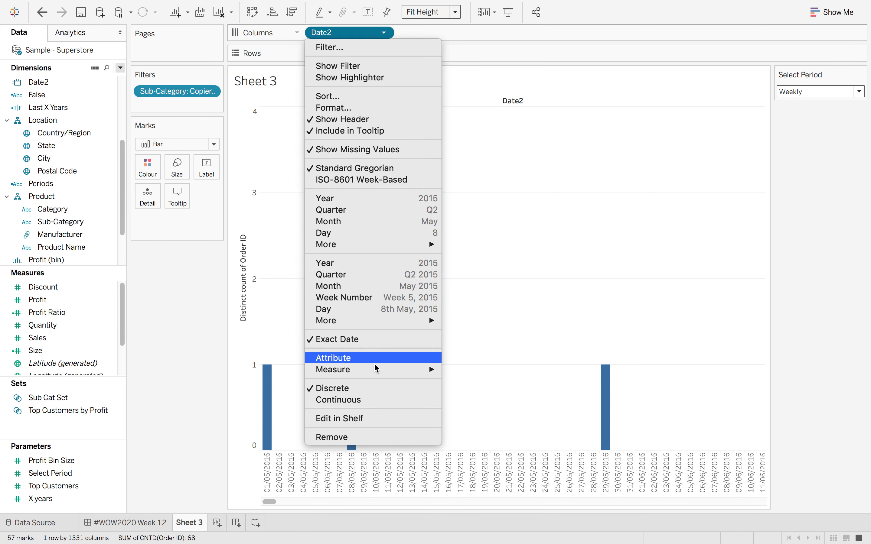
left_click(366, 399)
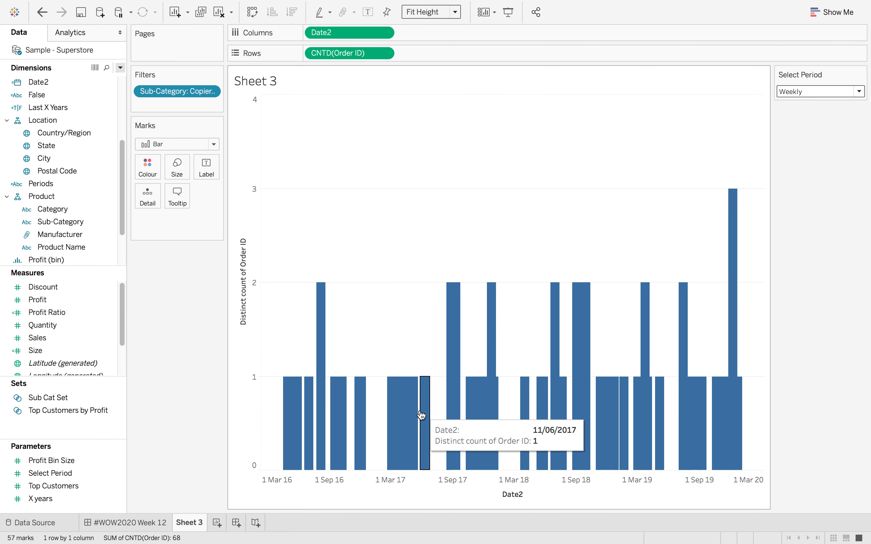
Step: Compare the continuous Date2 chart with Select Period set to Monthly, Weekly and Daily in turn
left_click(804, 91)
left_click(805, 103)
left_click(805, 92)
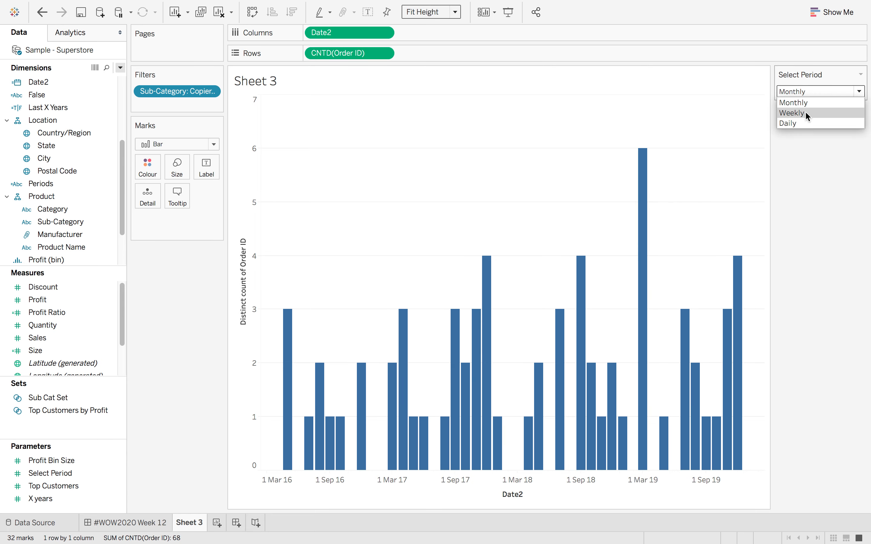
left_click(805, 112)
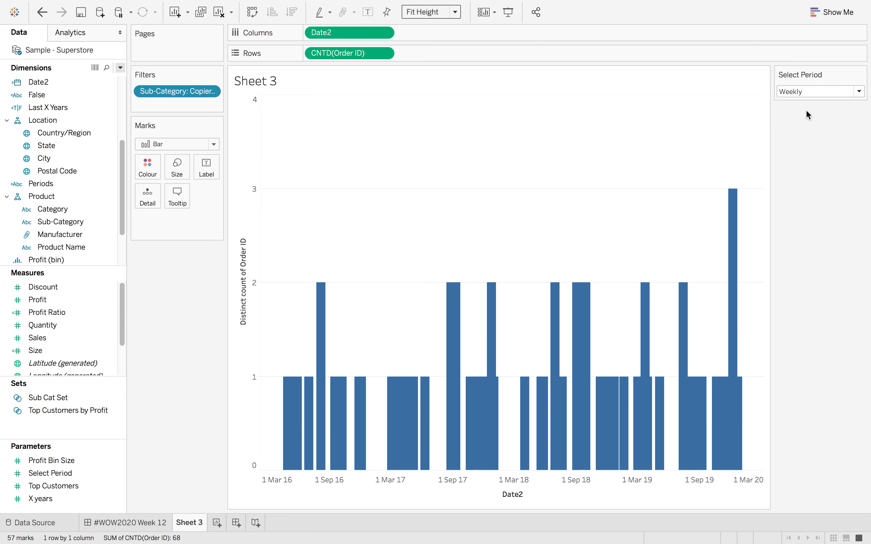
left_click(814, 91)
left_click(815, 125)
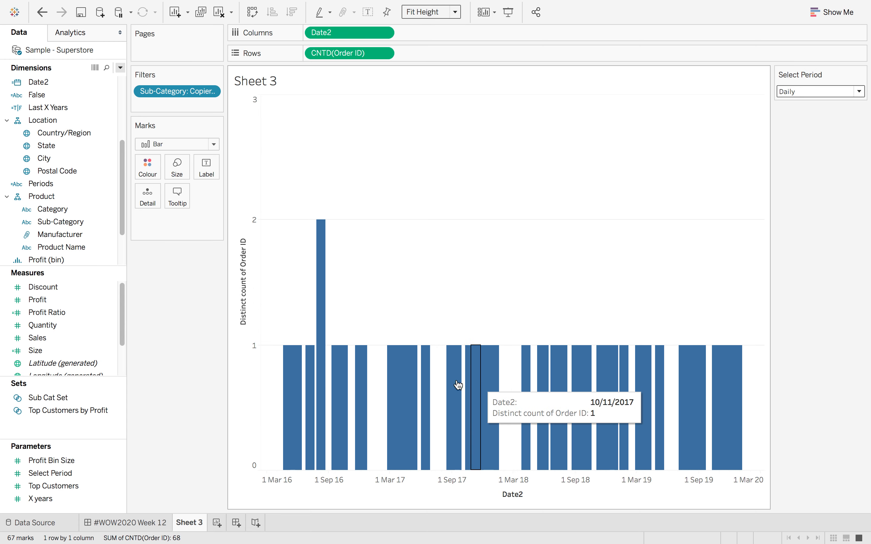
Step: Give the bars a grey border and reduce their size to the minimum
left_click(154, 173)
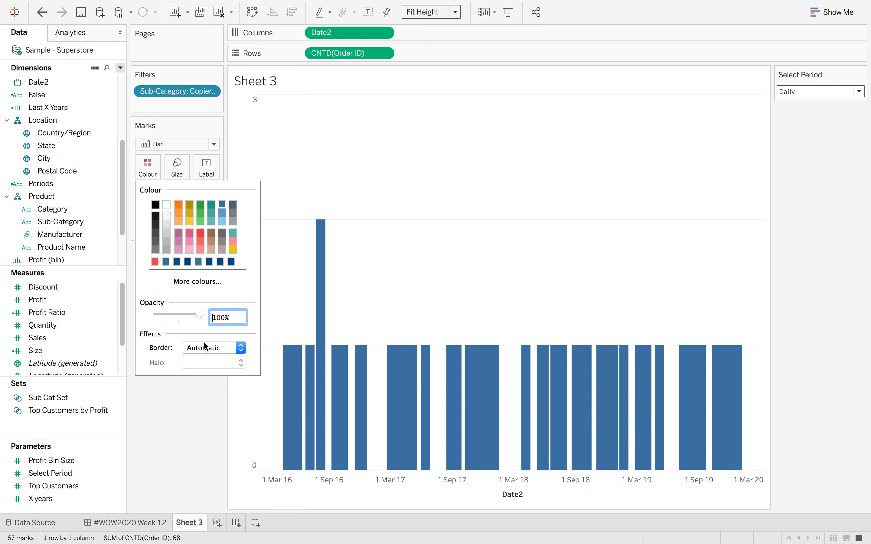
left_click(204, 344)
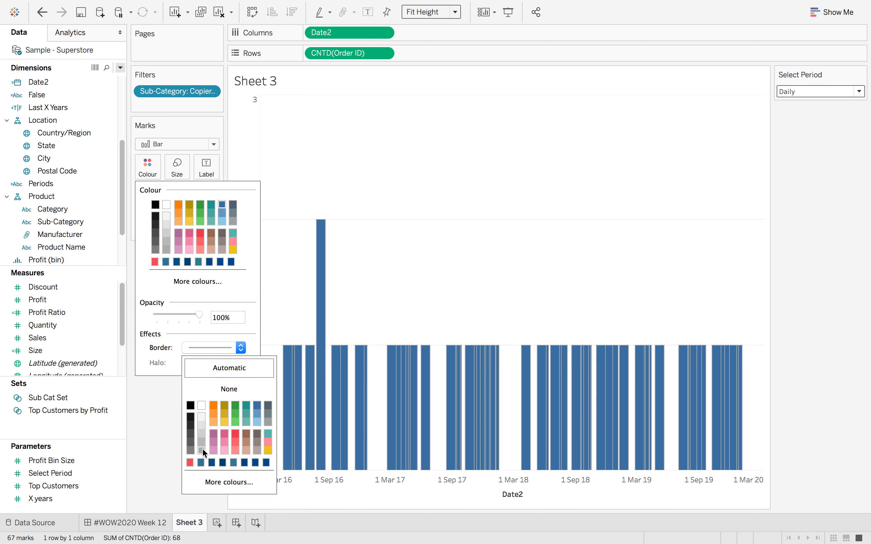
left_click(454, 288)
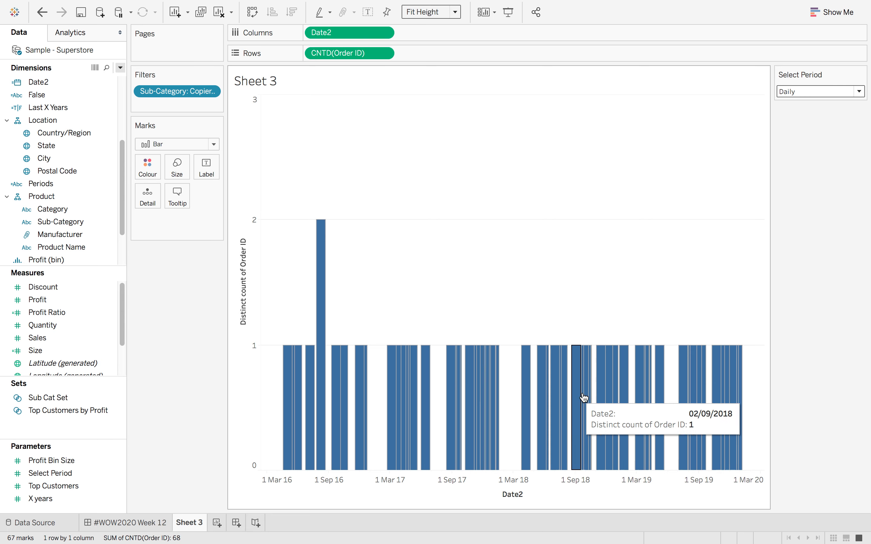
left_click(189, 171)
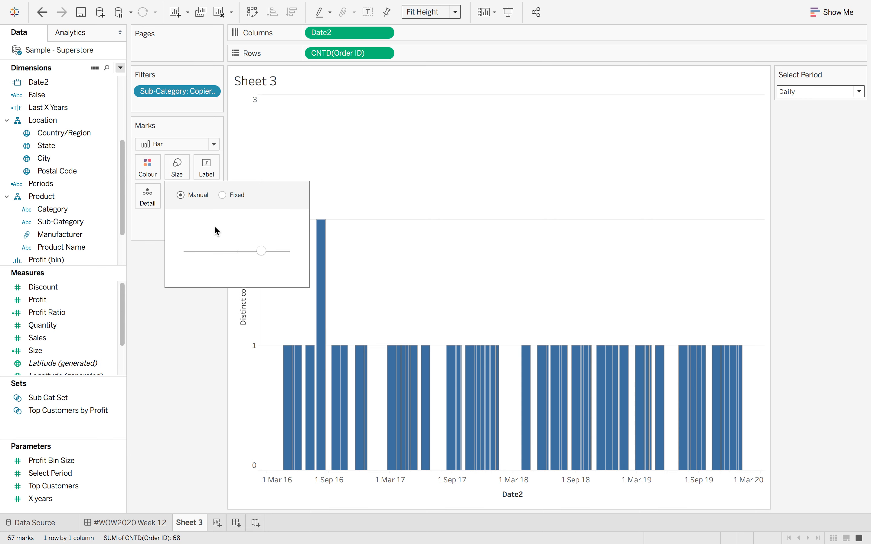
left_click_drag(253, 254, 150, 254)
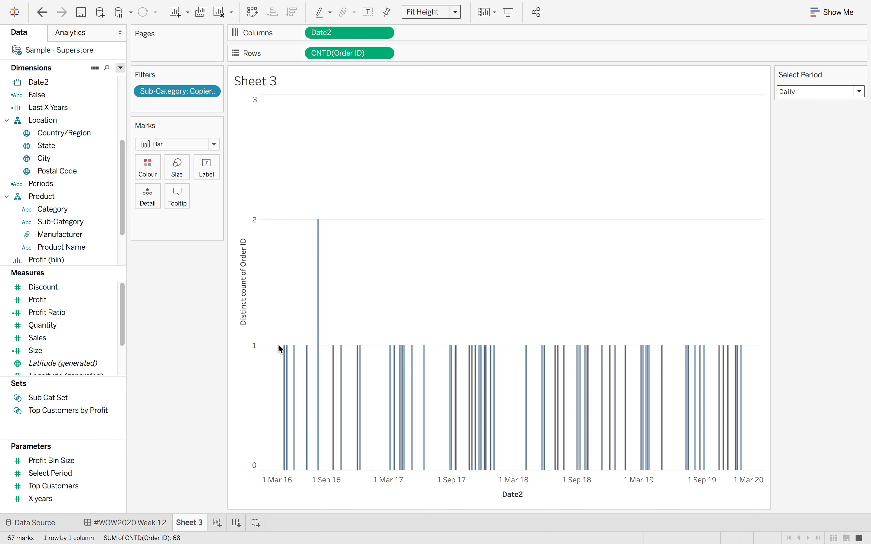
Step: Set the Select Period parameter to Monthly to view the narrow bars by month
left_click(817, 91)
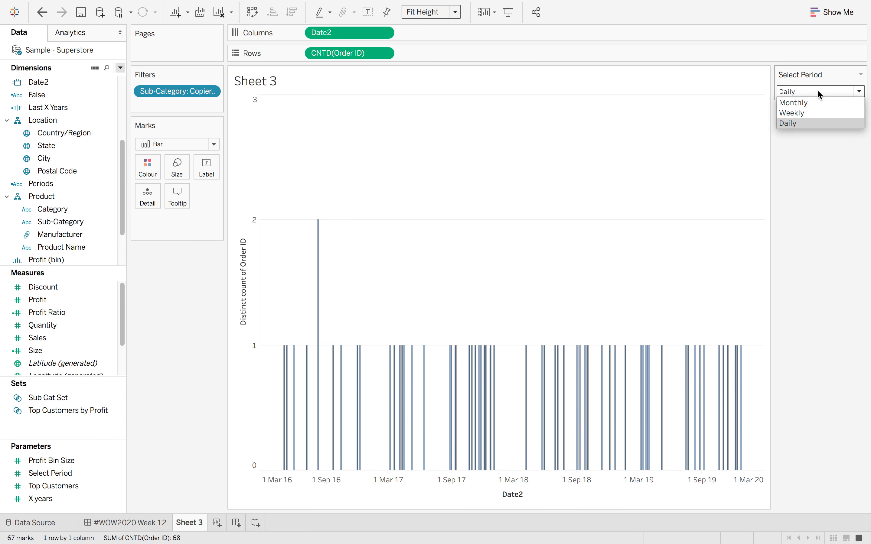
left_click(795, 102)
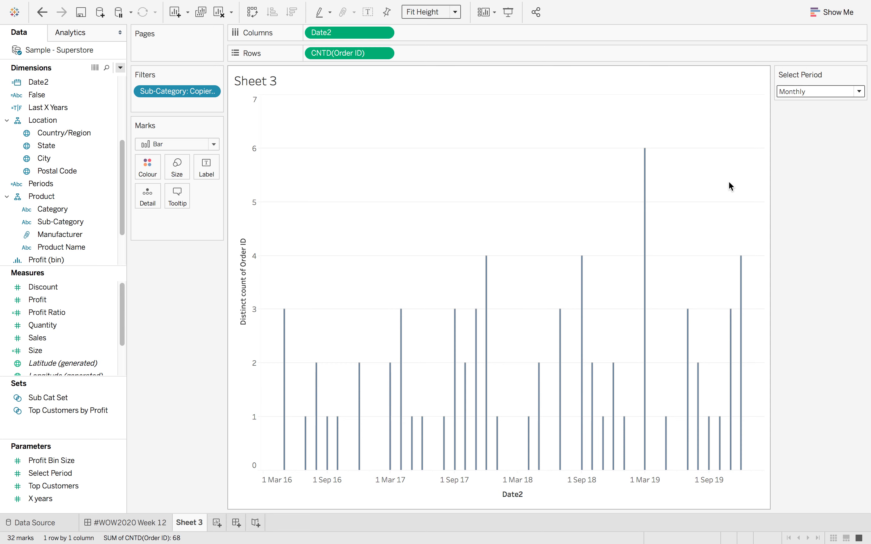
mouse_move(647, 347)
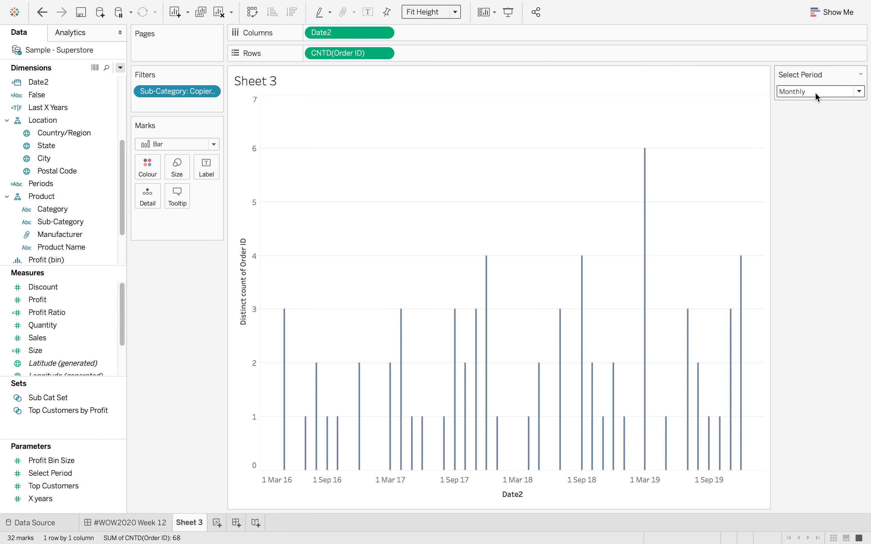
Step: Create a calculated field Size2 that returns the Select Period parameter, checking the parameter's list of values before saving the calculation
left_click(121, 71)
left_click(121, 80)
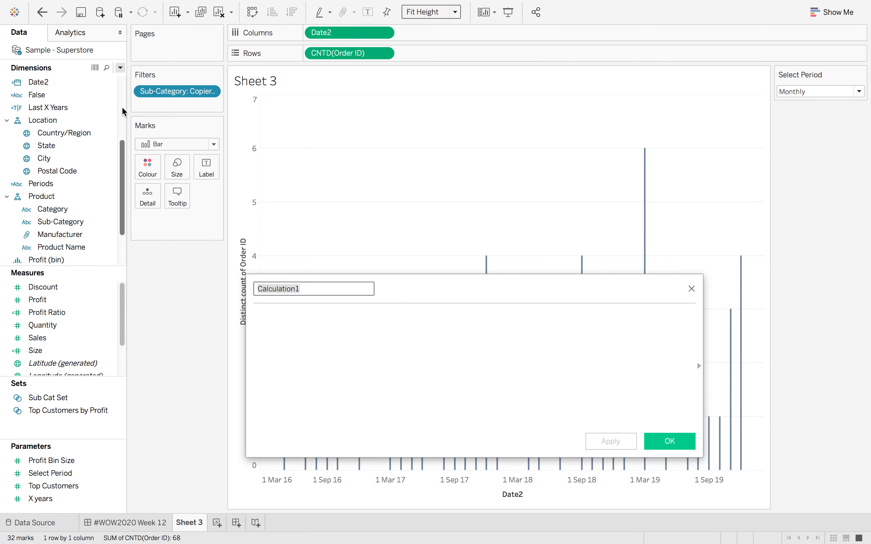
type("Size2")
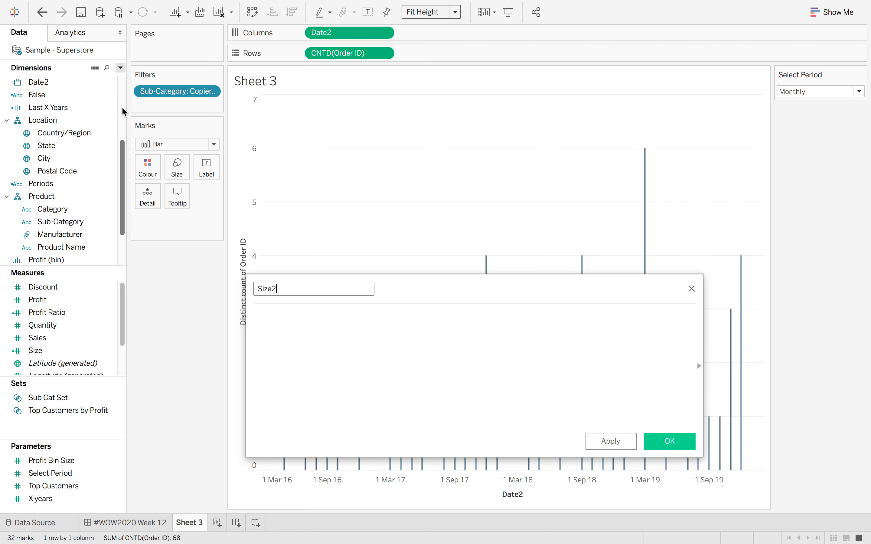
left_click(340, 351)
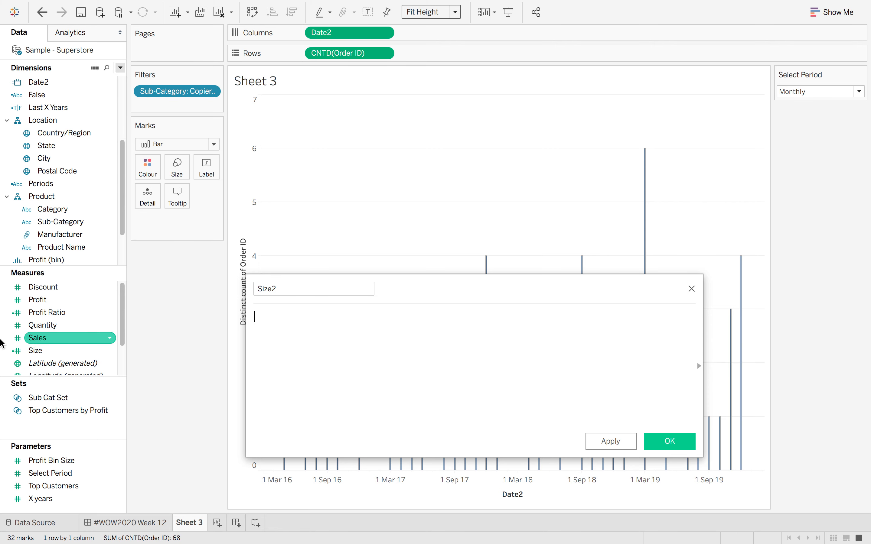
left_click_drag(50, 474, 317, 339)
right_click(90, 478)
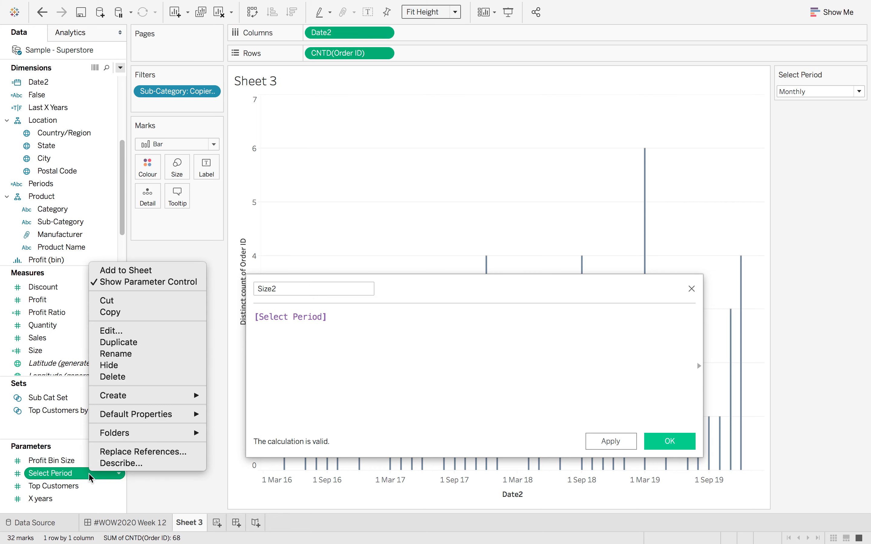
left_click(165, 330)
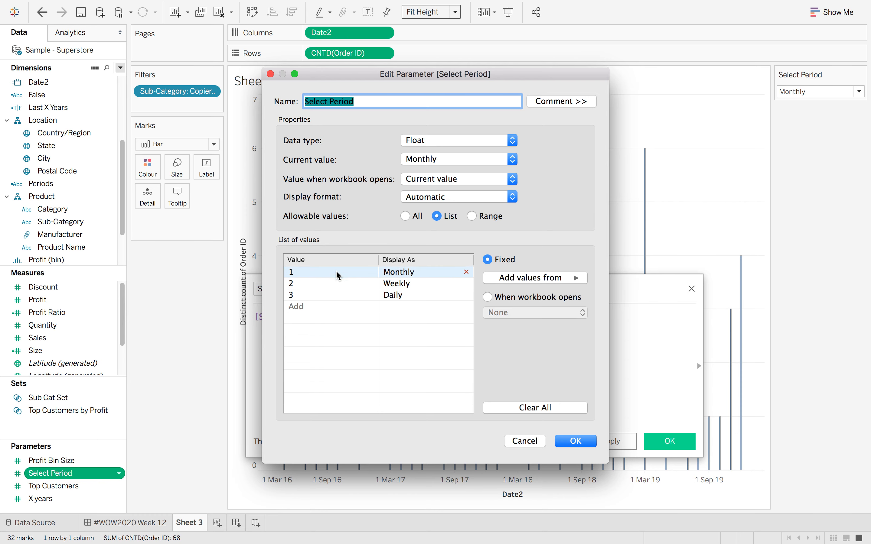
left_click(576, 442)
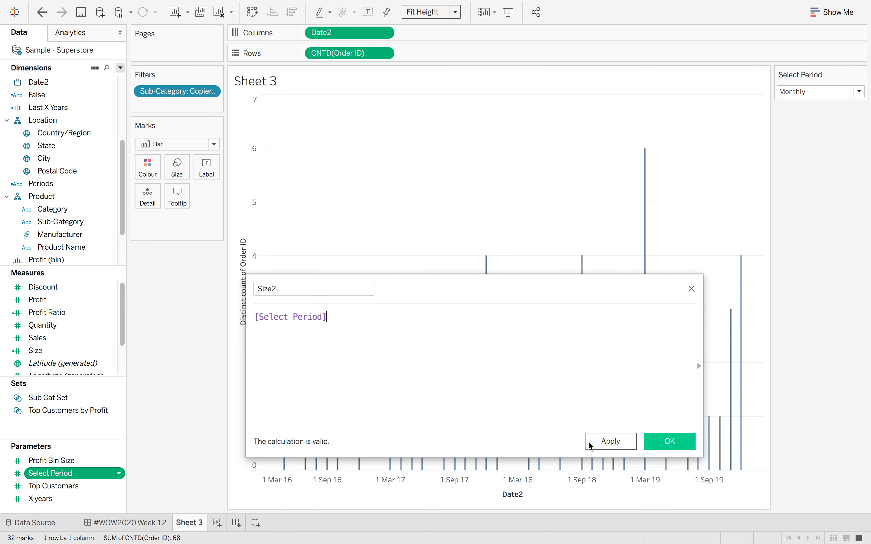
left_click(669, 441)
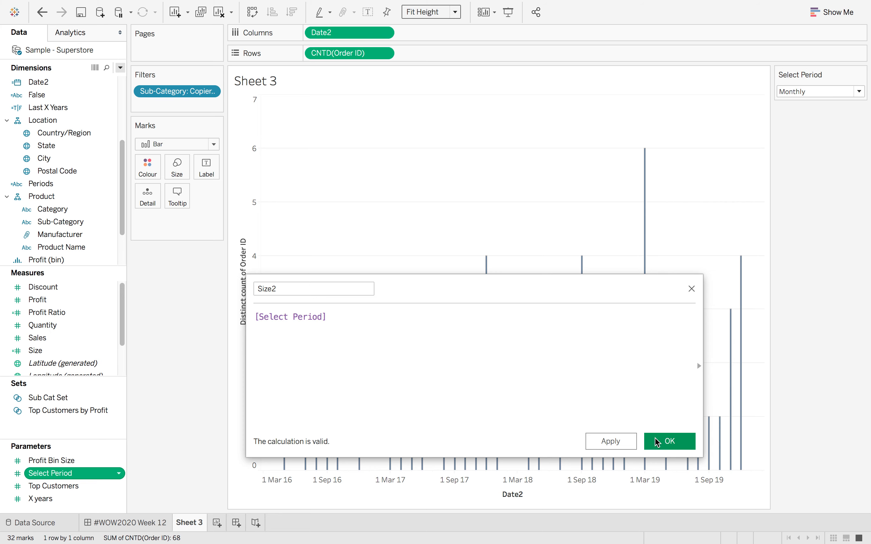
Step: Put Size2 on Size and set its sizes to vary by range, reversed, from 1 to 3, with a slightly wider mark size range
left_click_drag(74, 365, 172, 165)
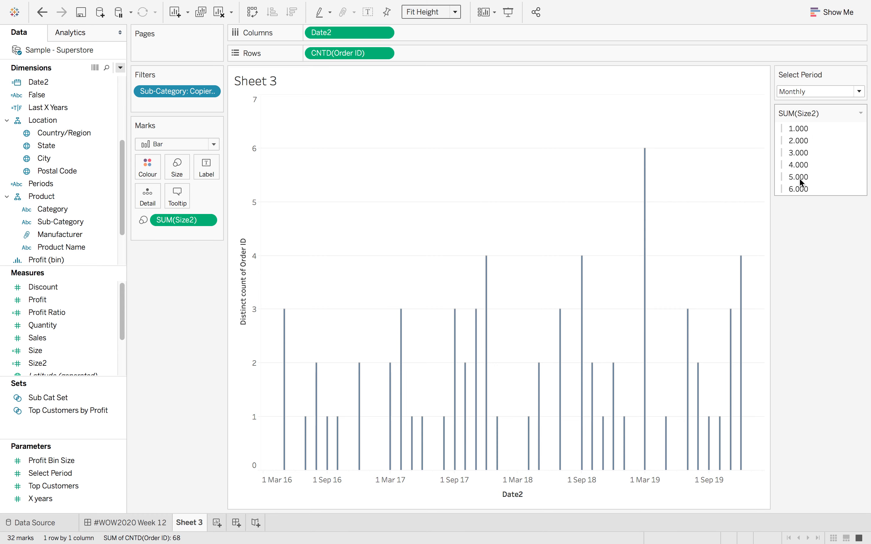
left_click(861, 113)
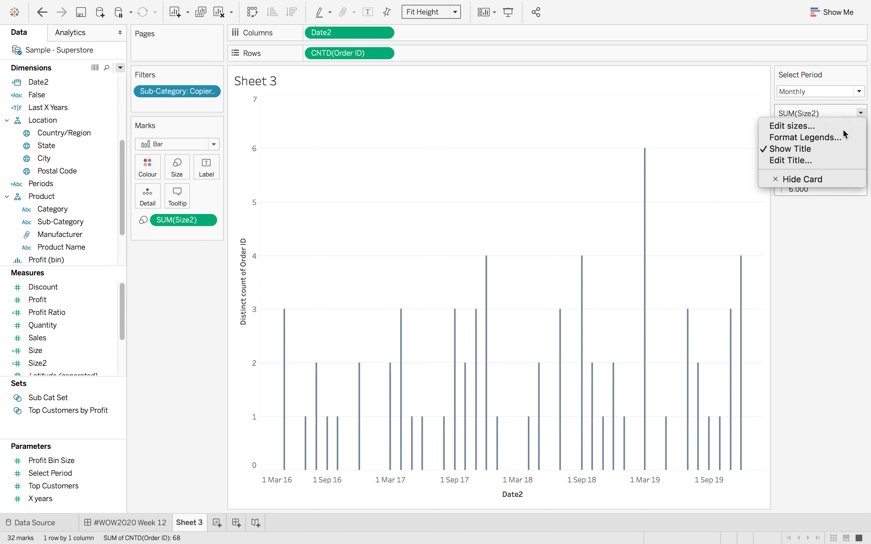
left_click(844, 130)
left_click(507, 296)
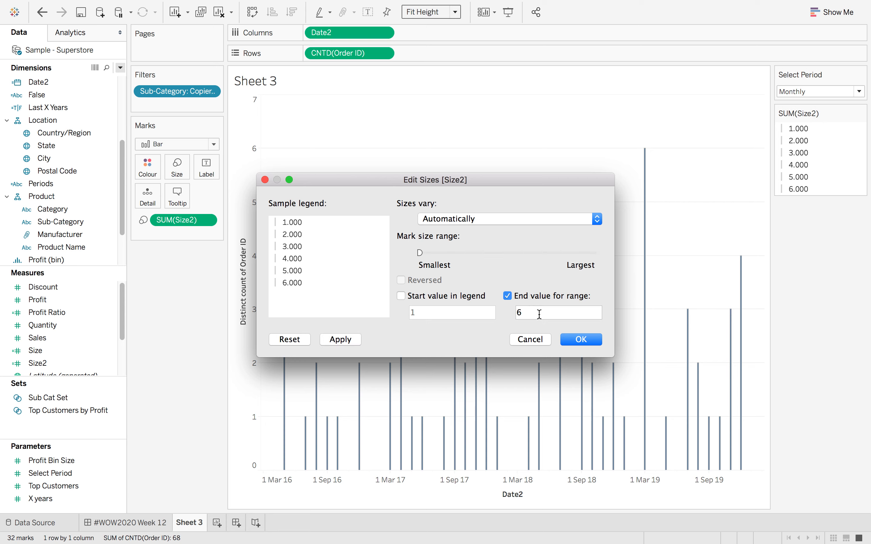
left_click(405, 297)
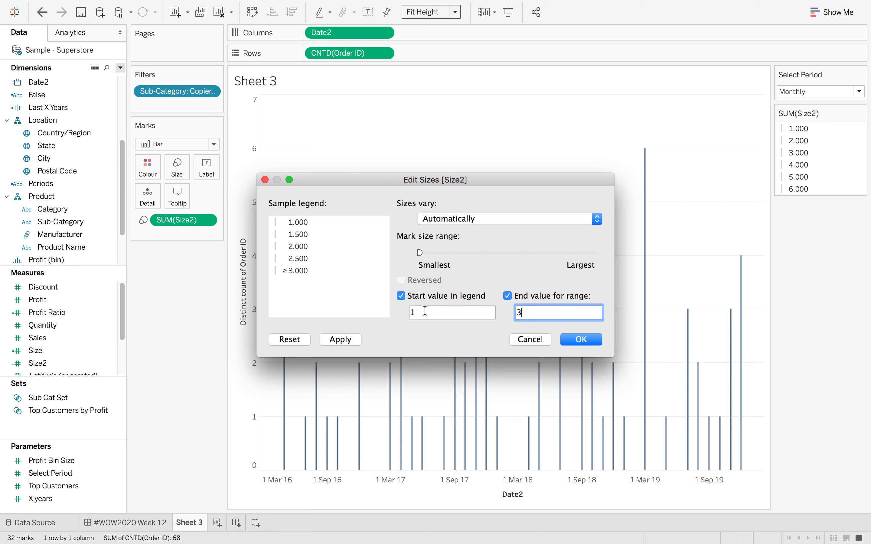
left_click(471, 220)
left_click(450, 232)
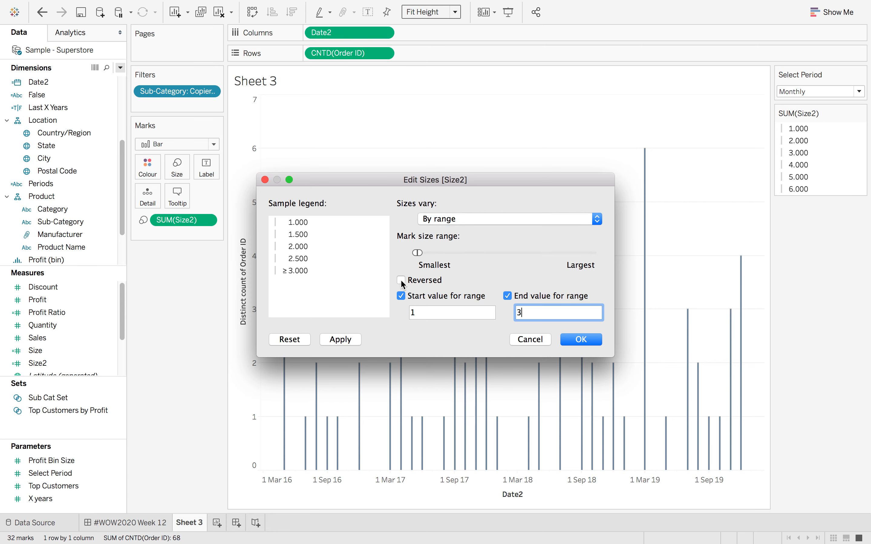
left_click_drag(418, 253, 438, 253)
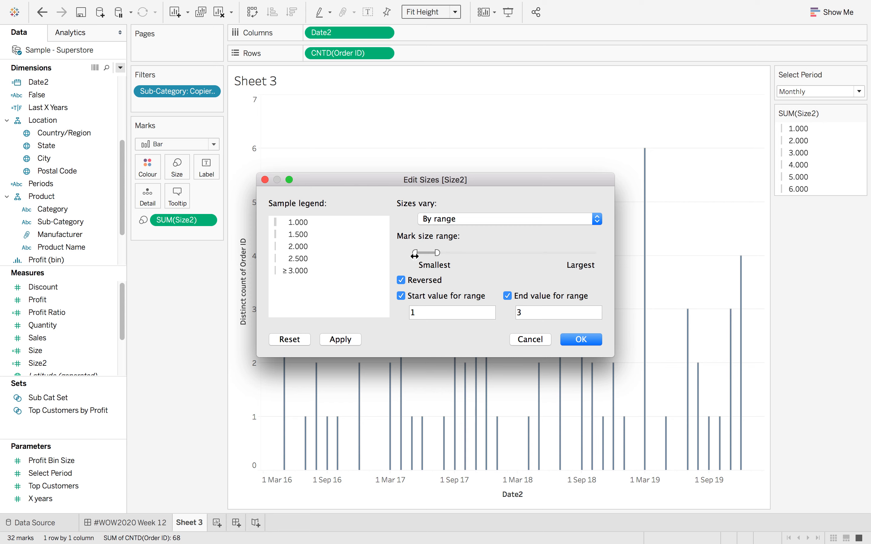
left_click_drag(429, 256, 435, 255)
left_click(575, 340)
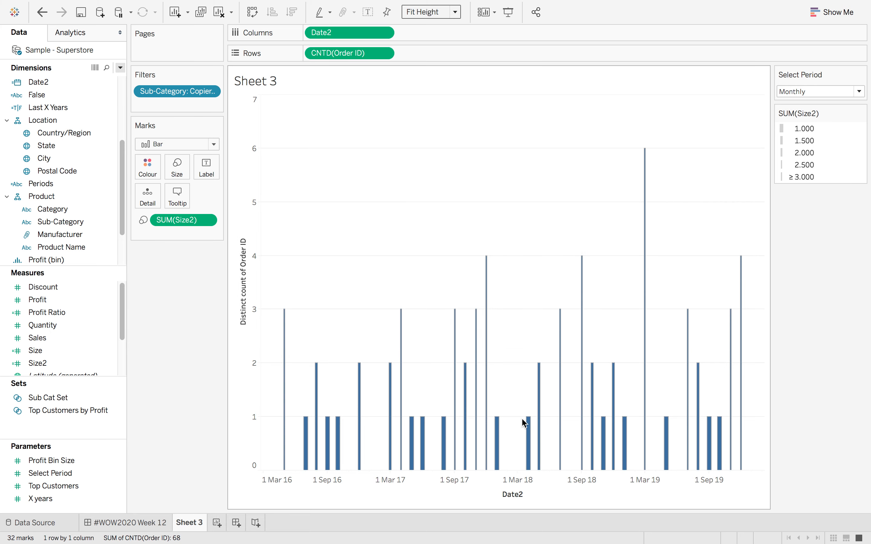
Step: Convert Size2 on the Marks card to a dimension and increase the largest mark size in its size range
left_click(206, 219)
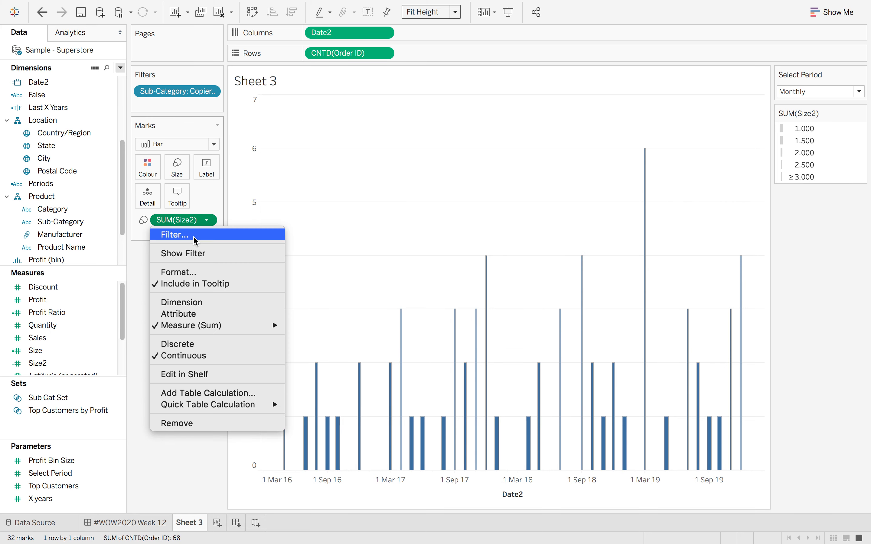
left_click(206, 302)
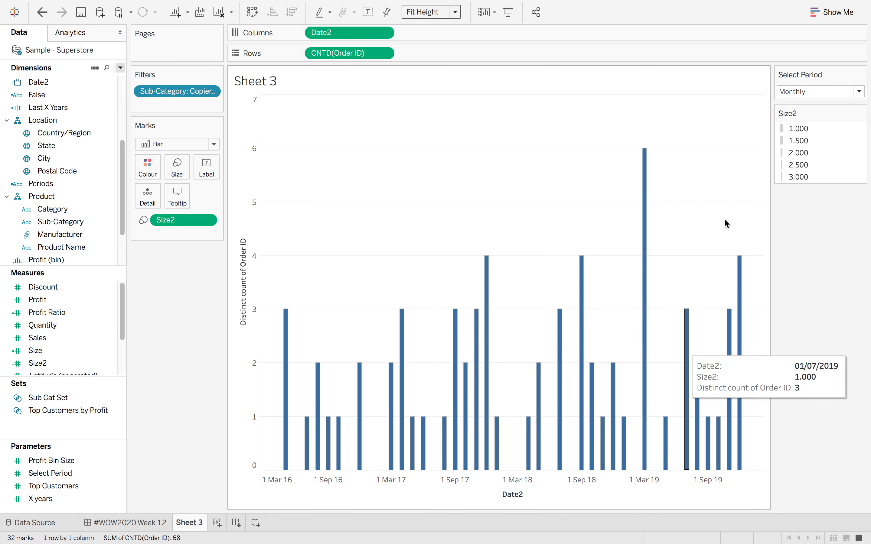
left_click(860, 113)
left_click(849, 132)
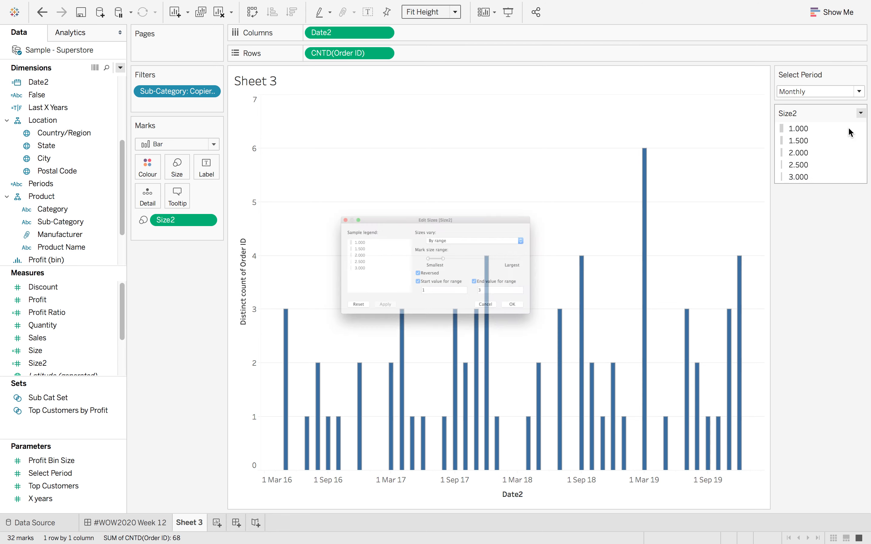
left_click_drag(452, 251, 463, 251)
left_click(340, 340)
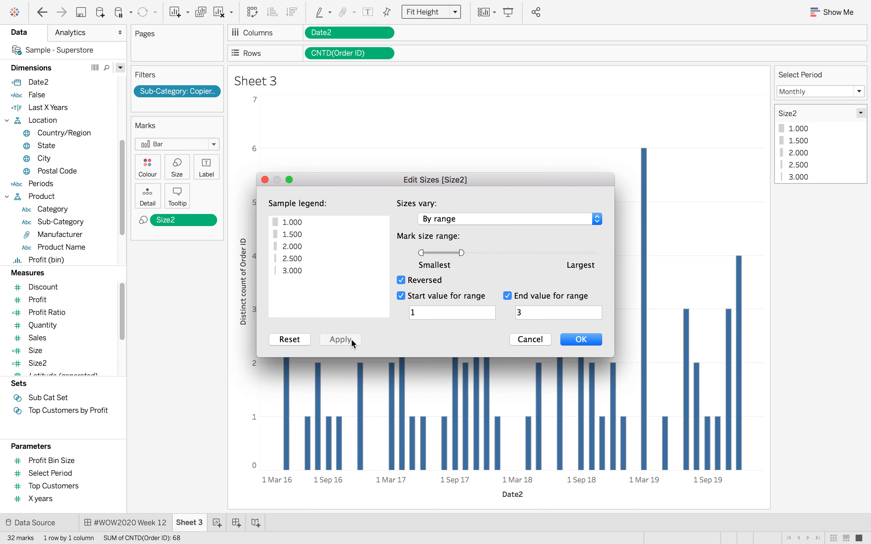
left_click(570, 342)
Step: Switch Select Period to Weekly and slightly reduce the largest mark size in Size2's size range
left_click(859, 91)
left_click(806, 111)
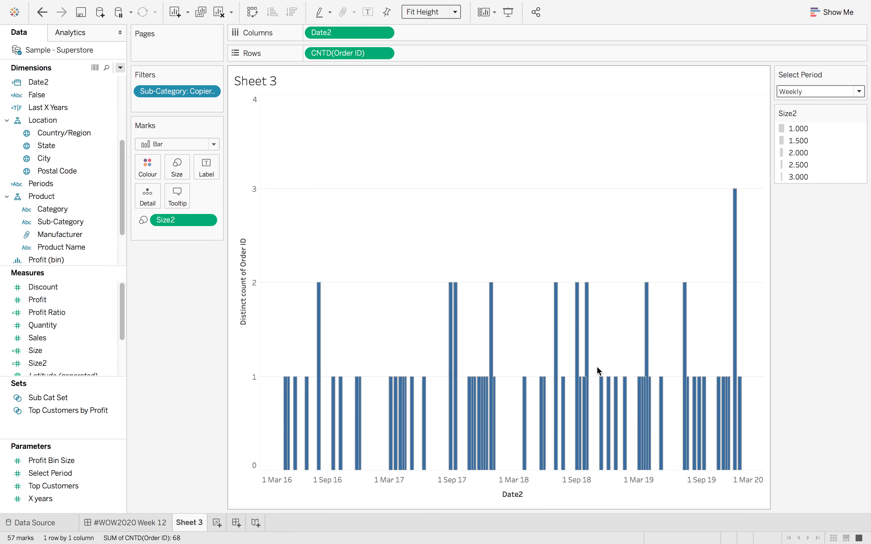
mouse_move(581, 392)
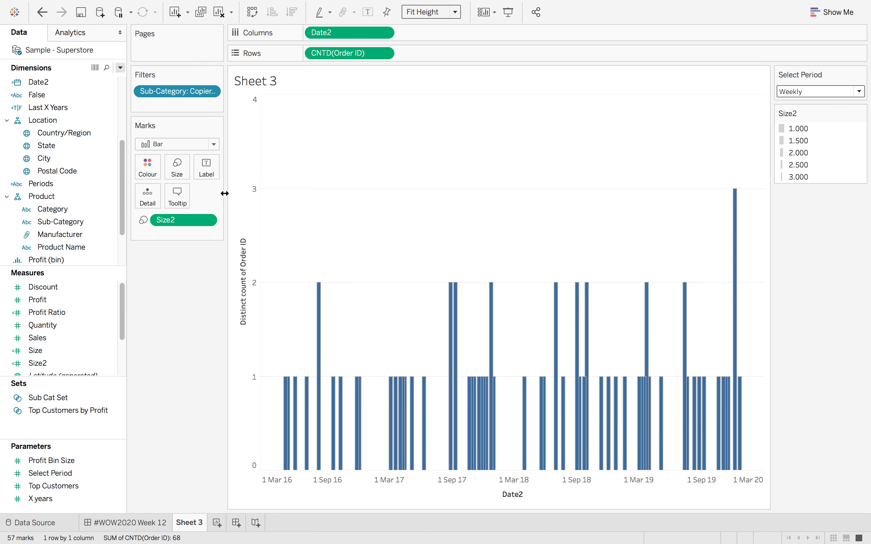
left_click(177, 166)
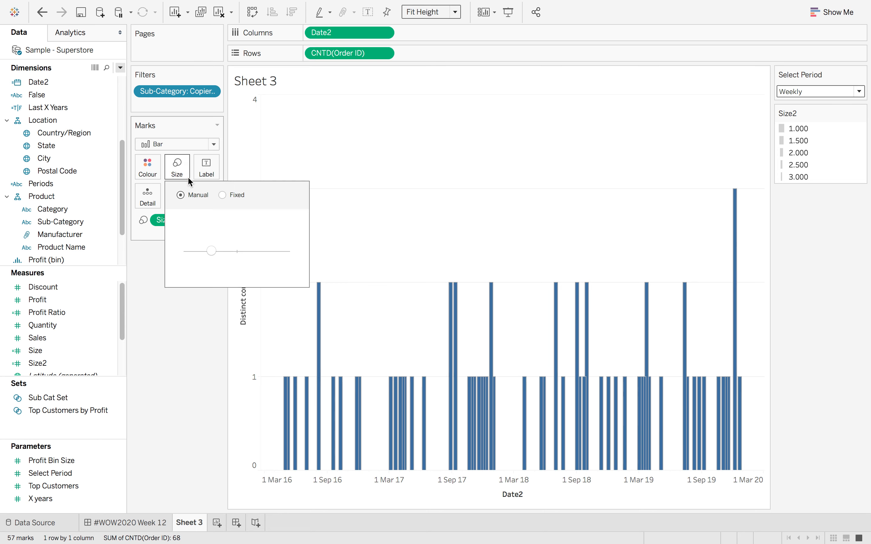
left_click(861, 113)
left_click(860, 124)
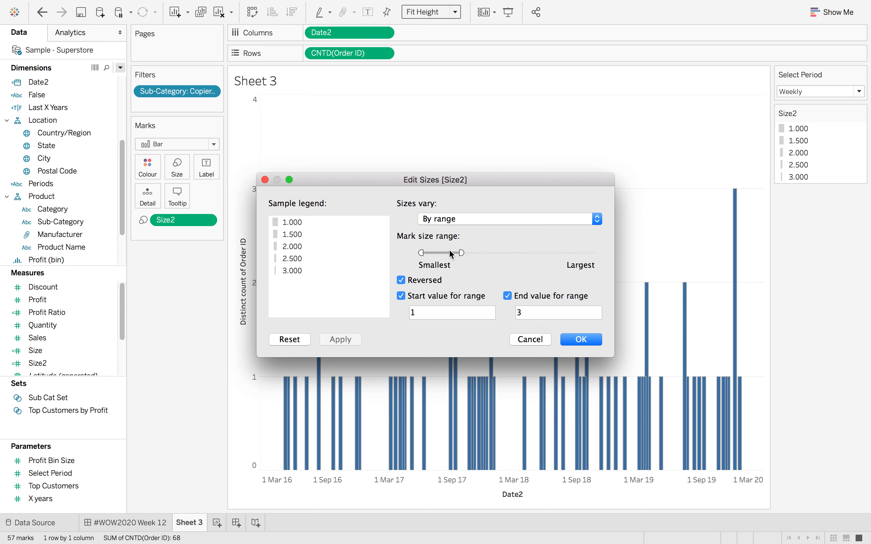
left_click_drag(462, 254, 452, 254)
left_click(359, 339)
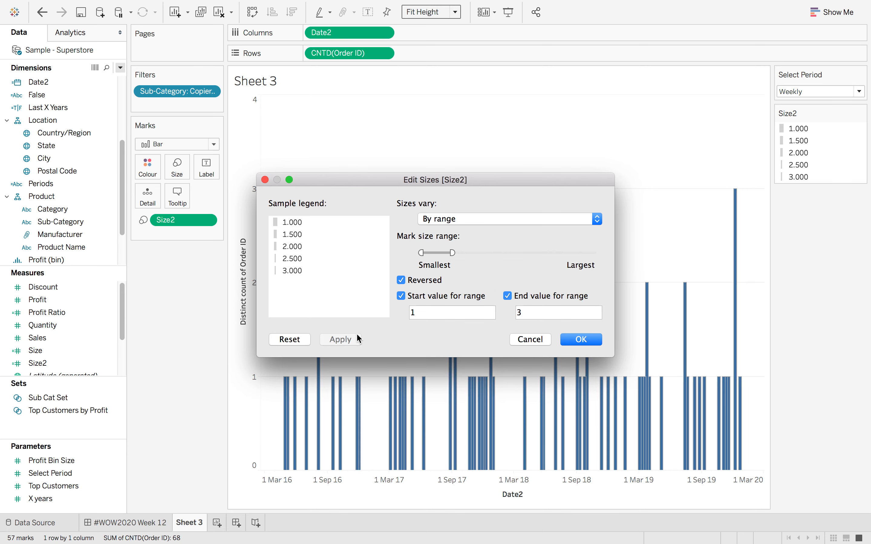
left_click(581, 340)
Step: Check the bar widths with Select Period set to Monthly and Daily, and open the #WOW2020 Week 12 dashboard for reference
left_click(802, 92)
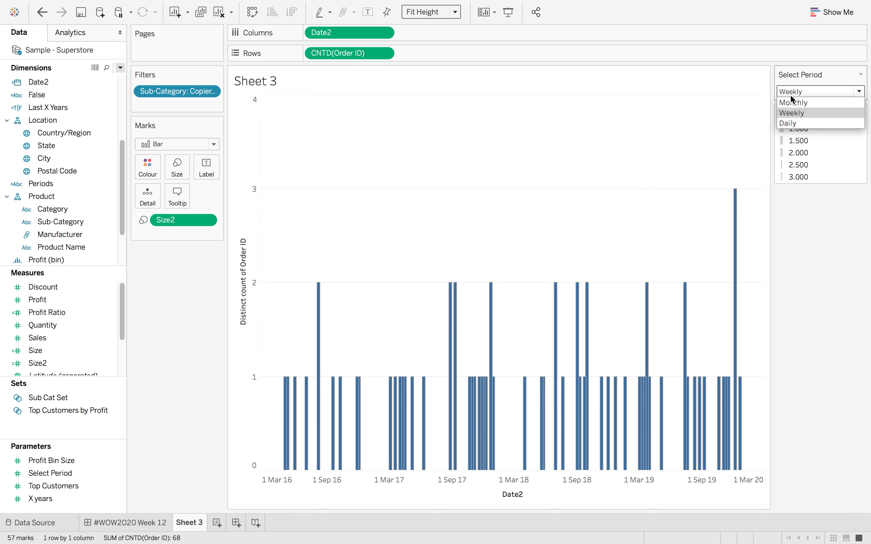
left_click(800, 103)
left_click(788, 123)
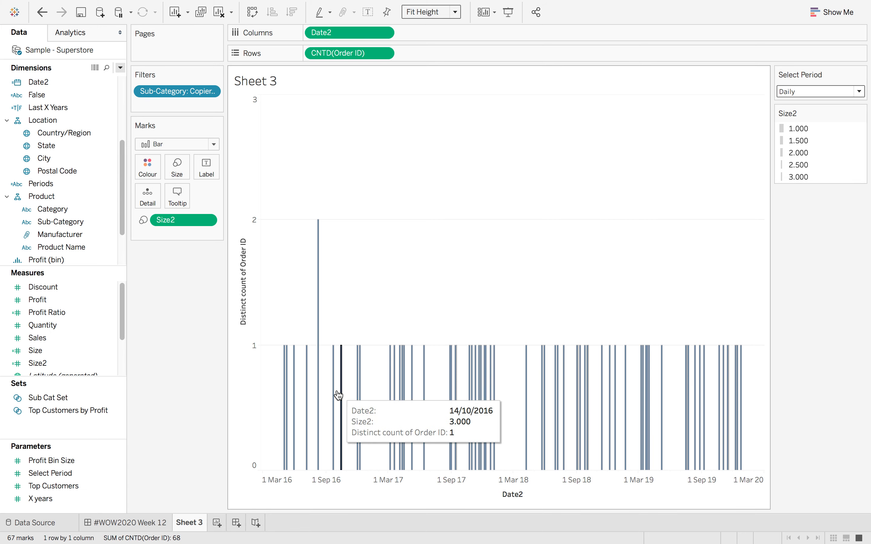
left_click(133, 527)
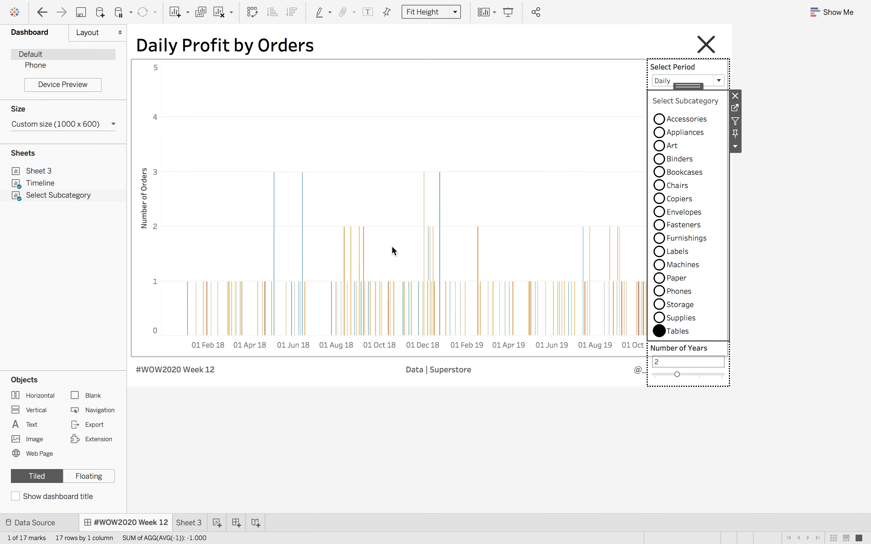